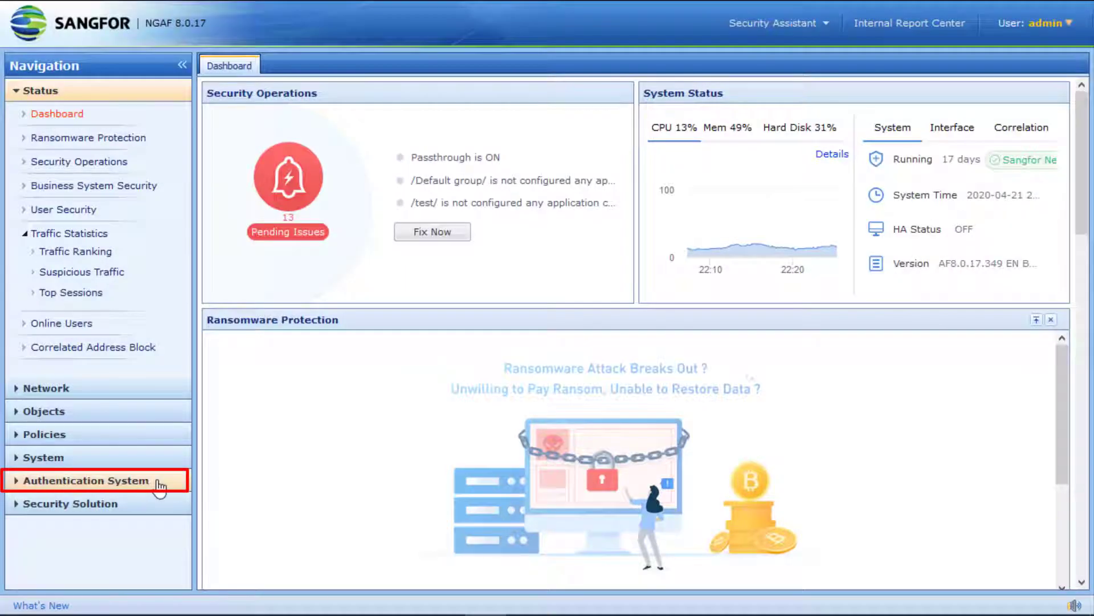
Add a new local user with username usersangfor and display name User A
left_click(155, 482)
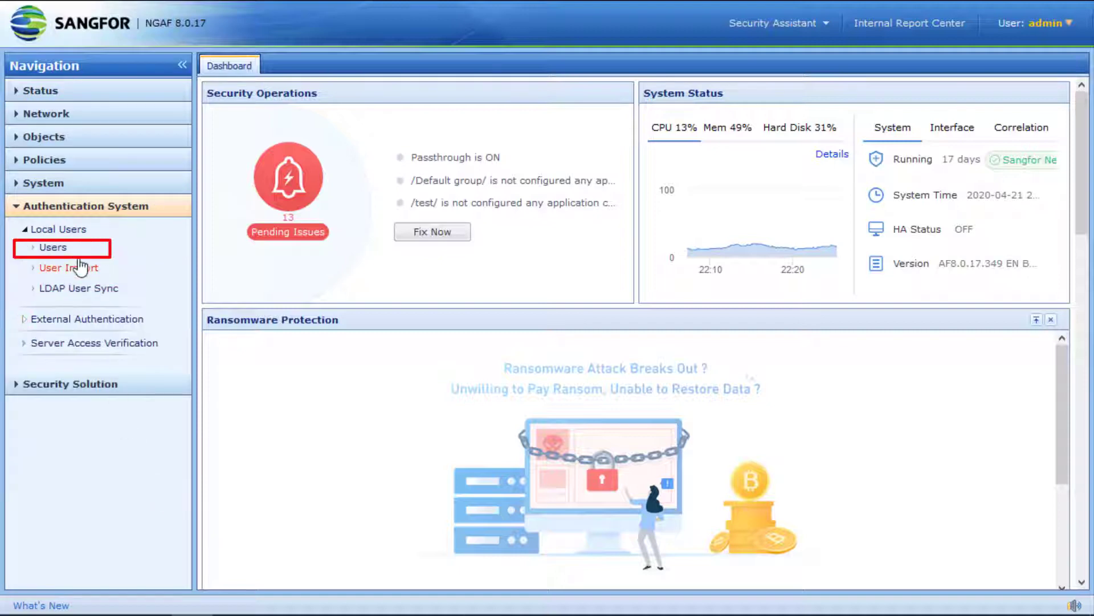
left_click(71, 254)
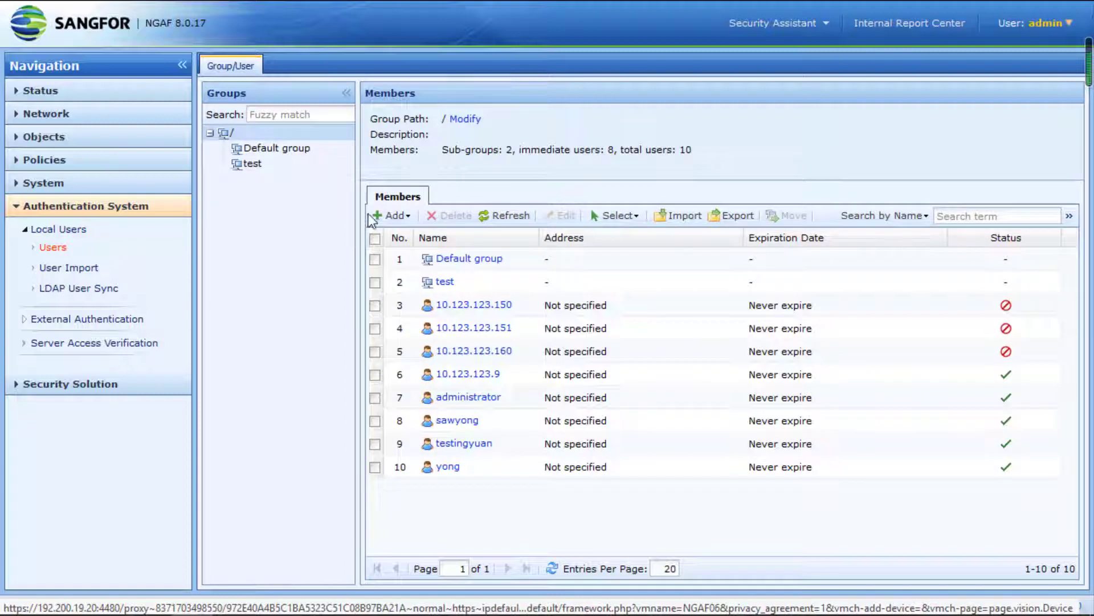
left_click(391, 215)
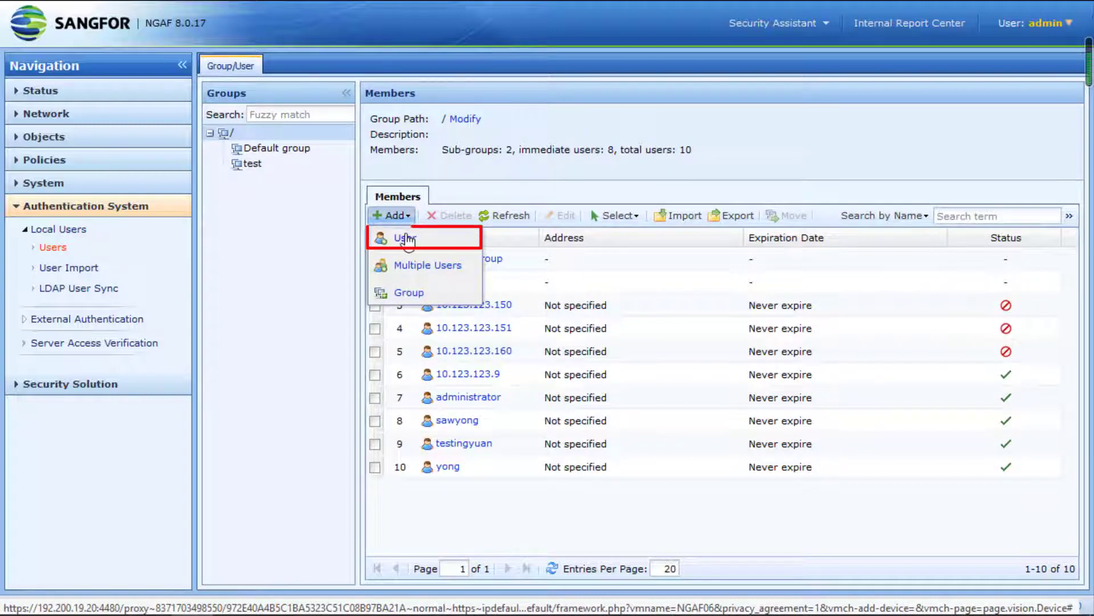
left_click(406, 239)
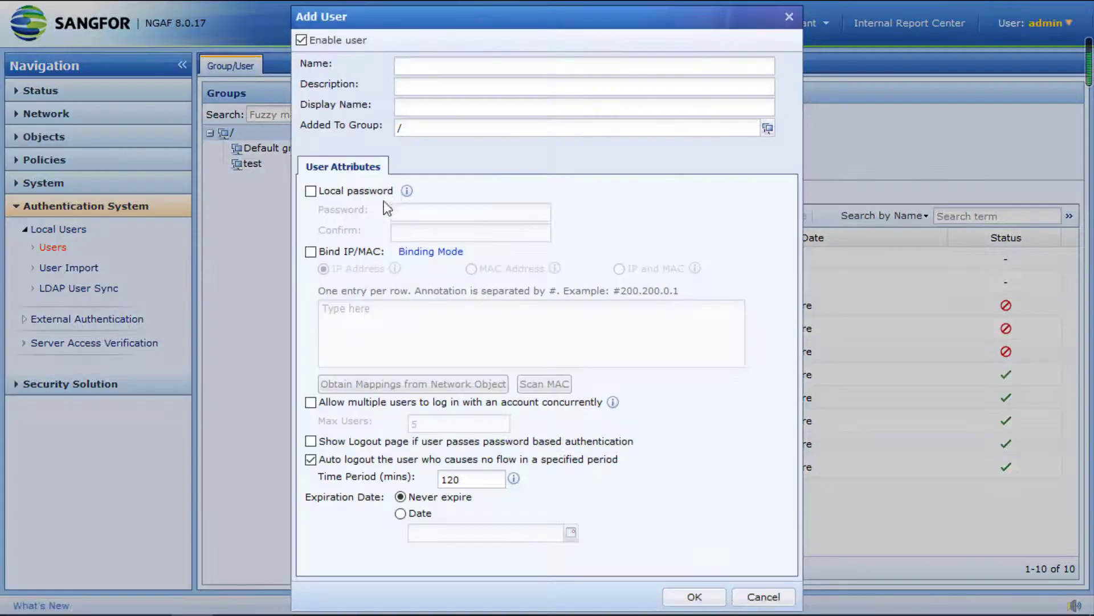
type("usersang")
key("Tab")
key("Tab")
type("U")
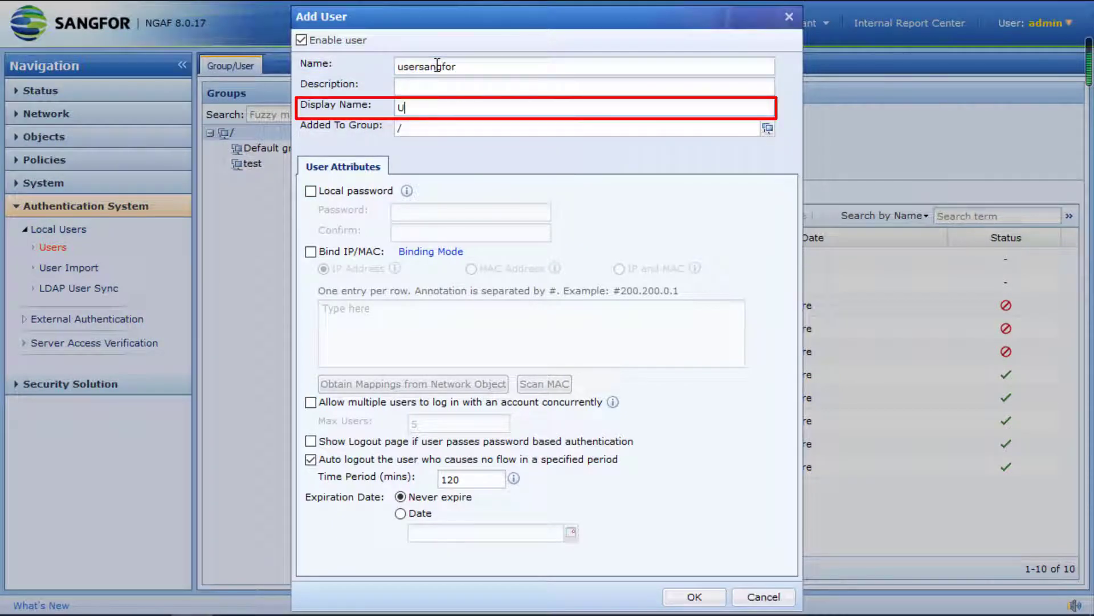
type("ser A")
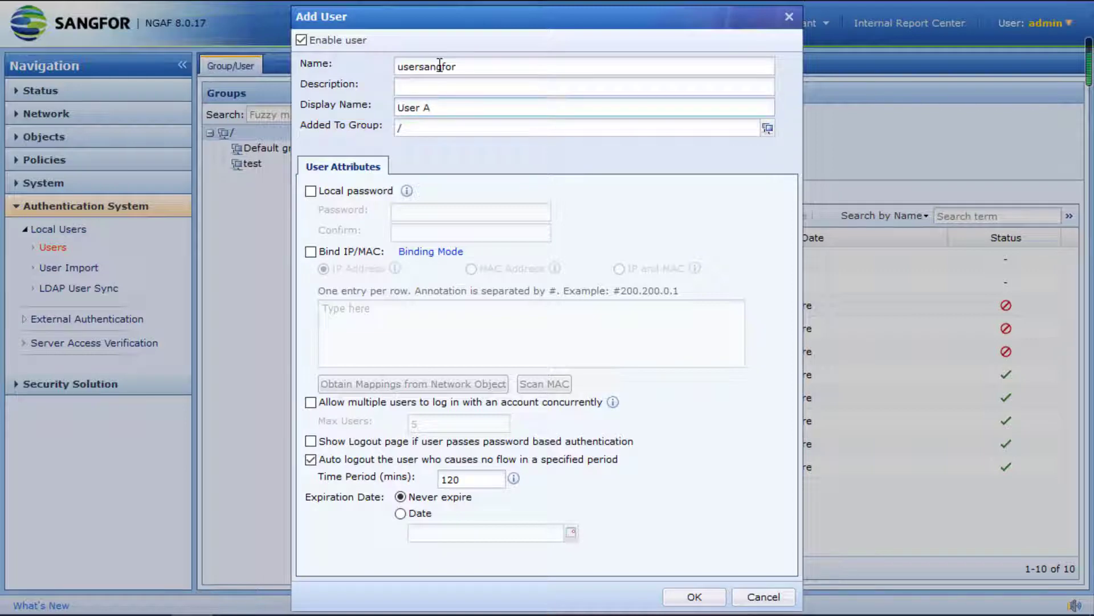
Give the user a local password, confirm it, and save the user
left_click(362, 194)
left_click(423, 215)
type("sangfor@123")
key("Tab")
type("sangfor@")
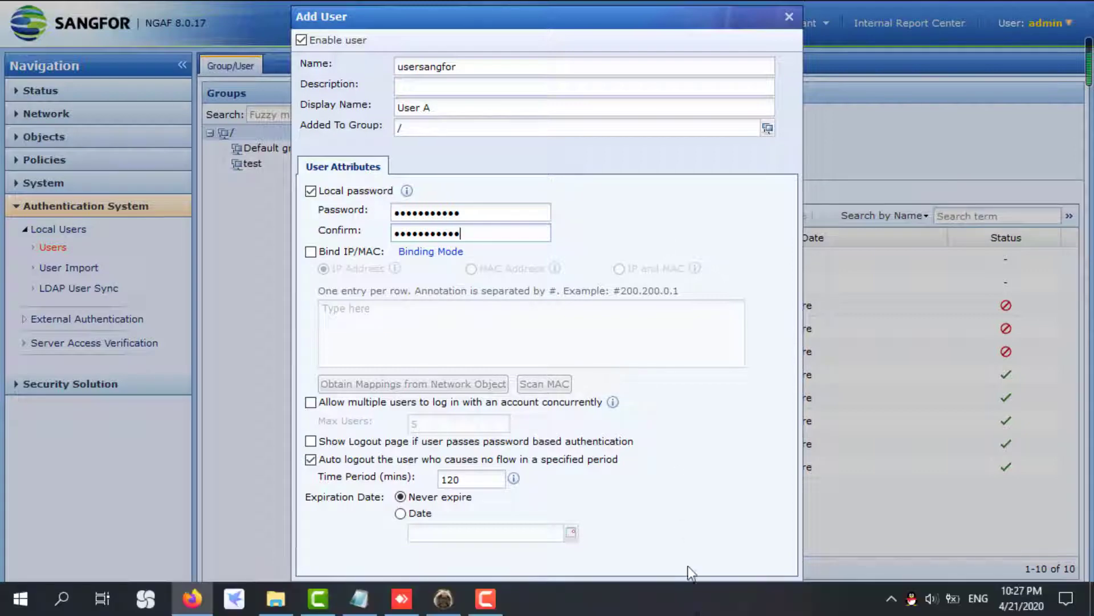
left_click(696, 592)
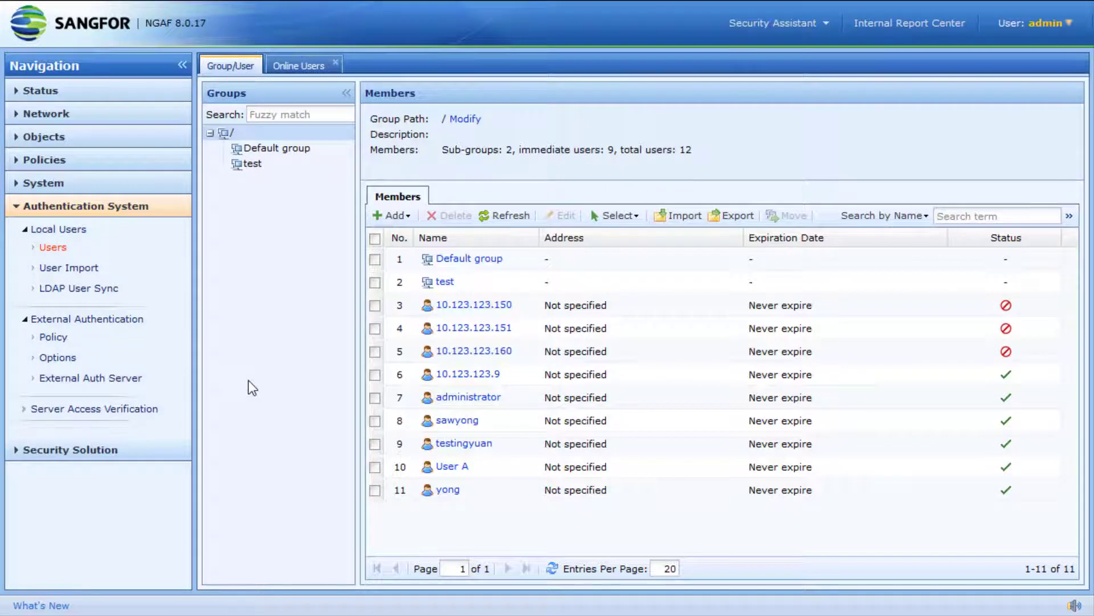
Enable user authentication on the Authentication Policy page and confirm the change
left_click(399, 468)
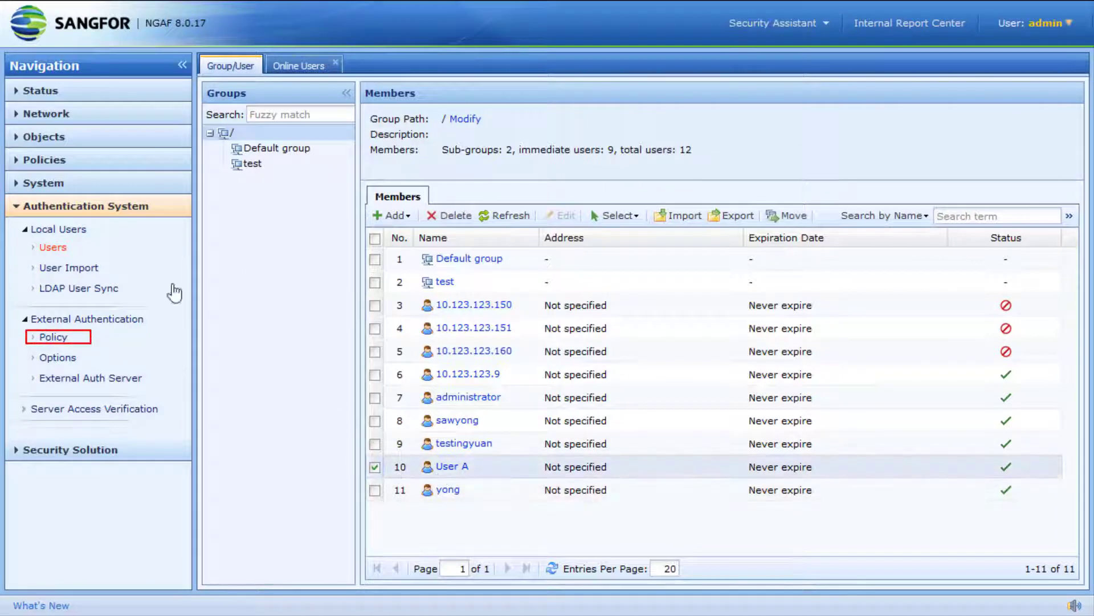
left_click(57, 340)
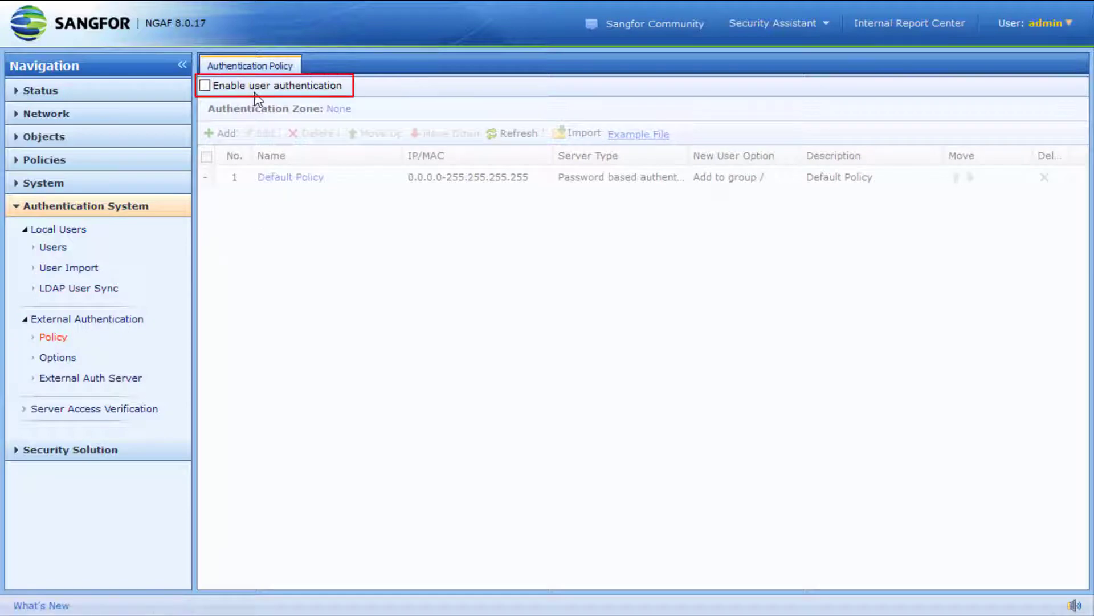
left_click(257, 91)
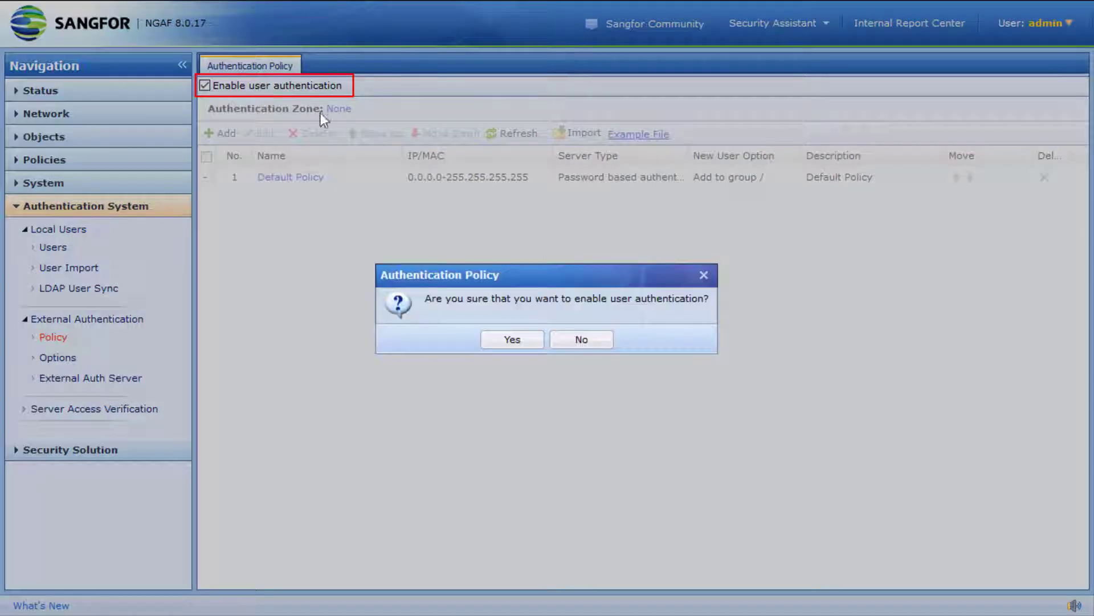
left_click(512, 339)
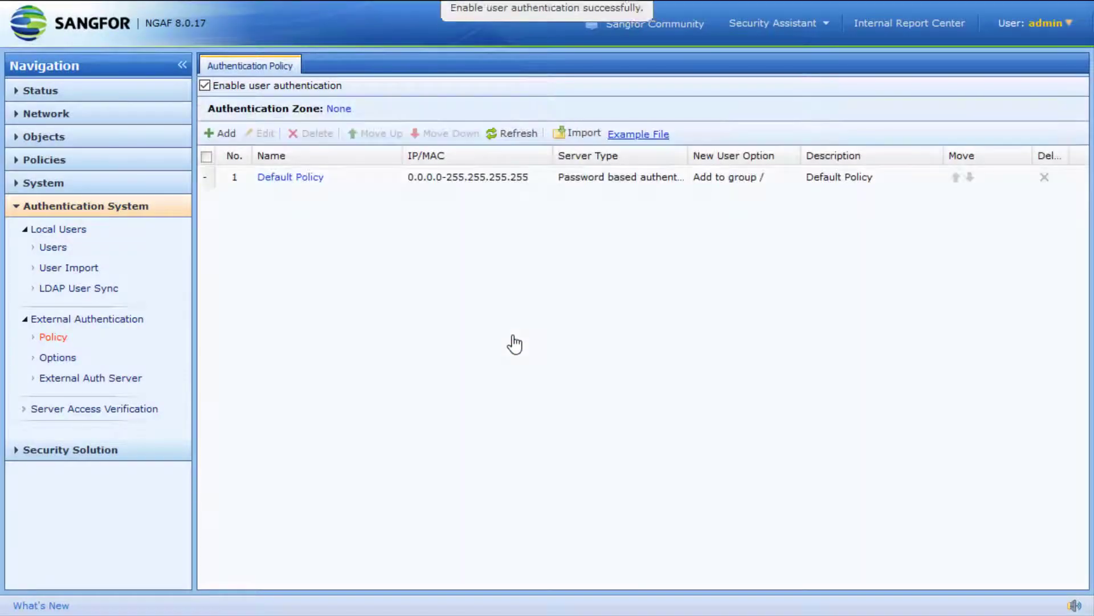
Set the authentication zone to LAN, accepting the internal-user disconnection risk warning
left_click(333, 109)
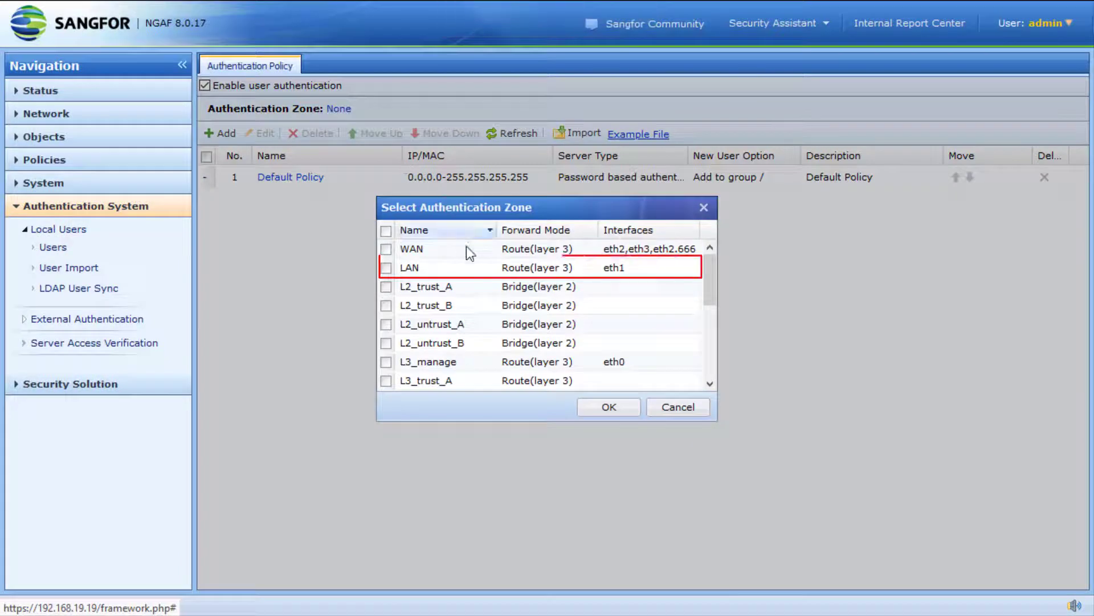
left_click(385, 267)
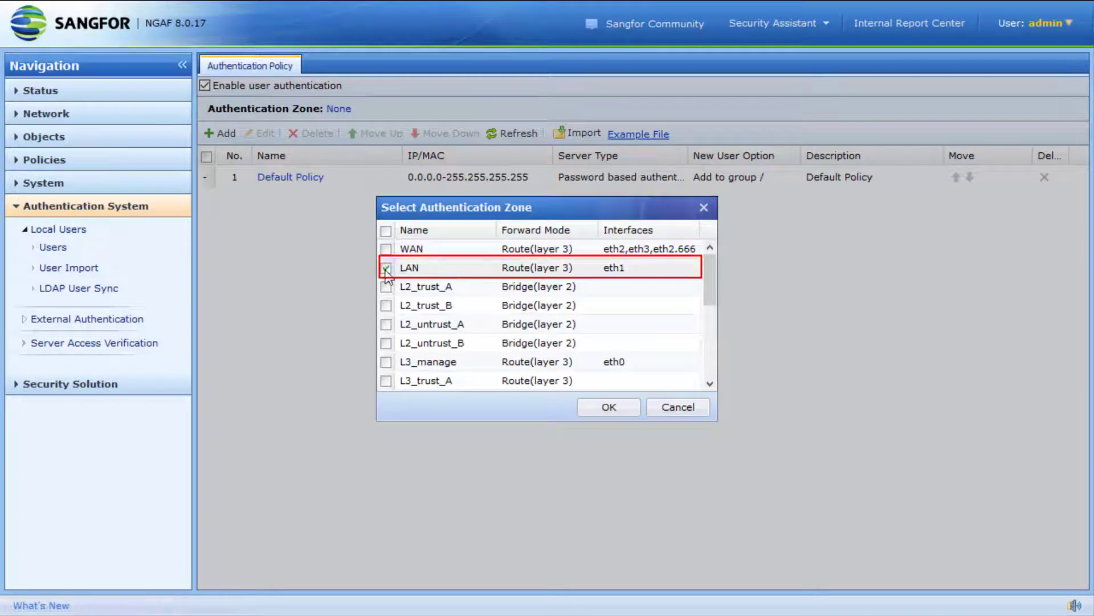
scroll(497, 297, "down", 3)
scroll(497, 300, "up", 3)
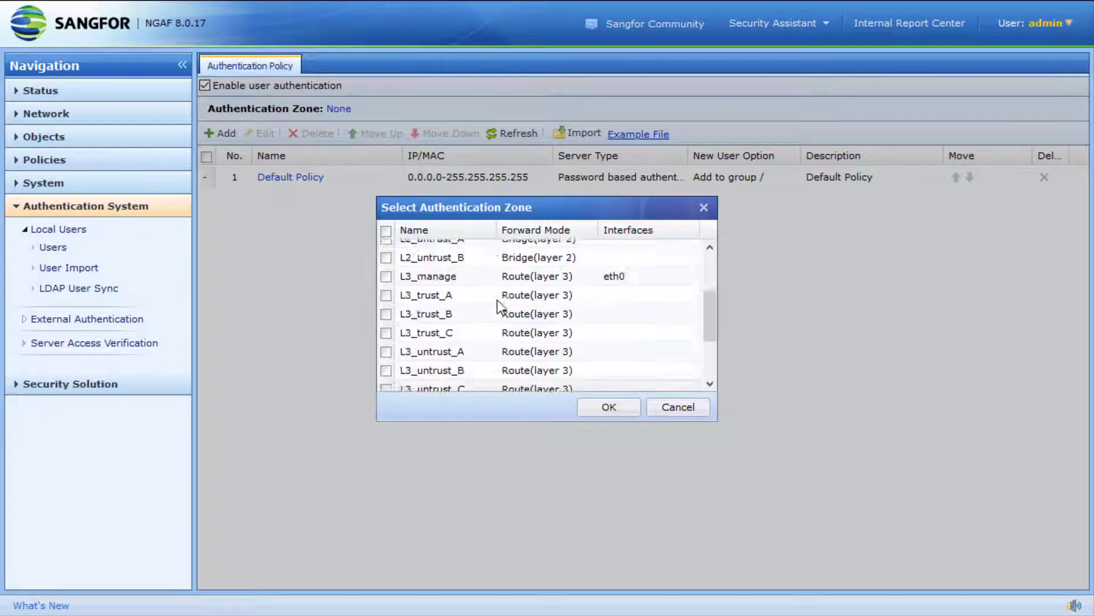
left_click(609, 407)
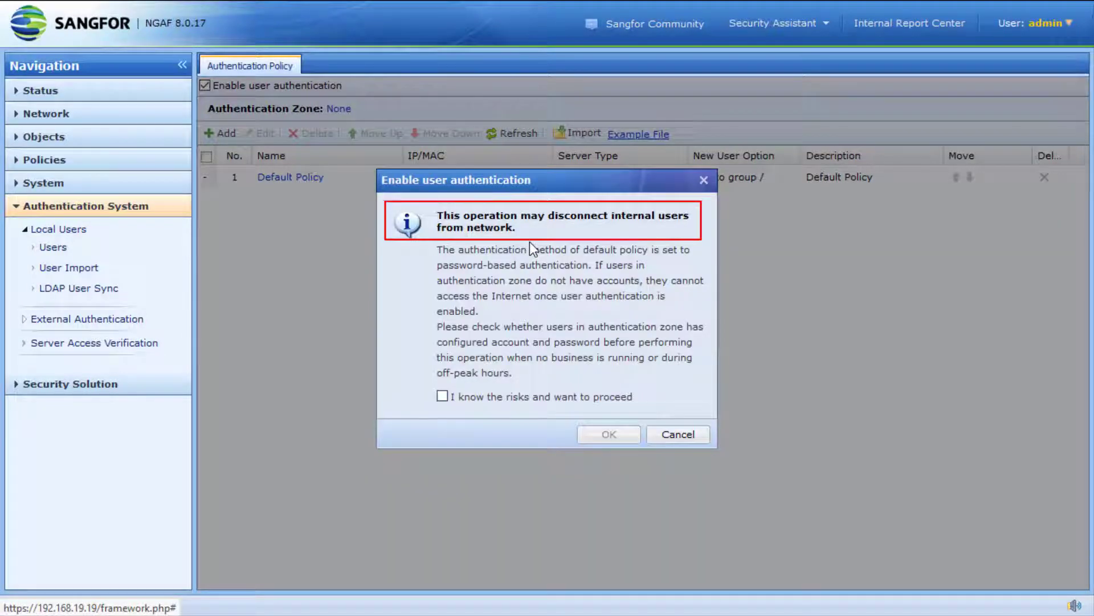
left_click(506, 396)
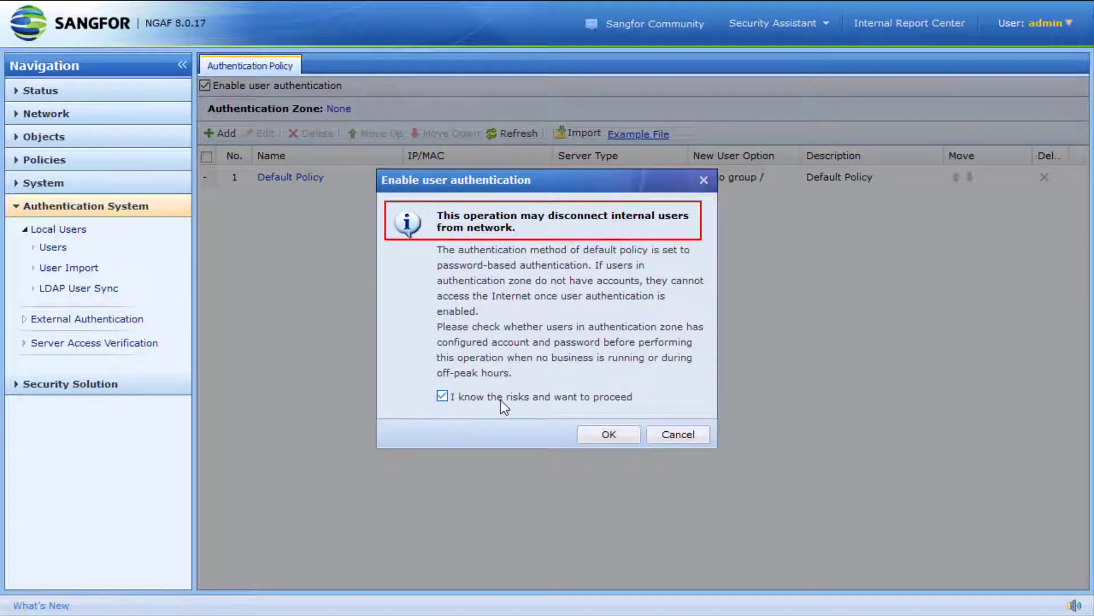
left_click(609, 435)
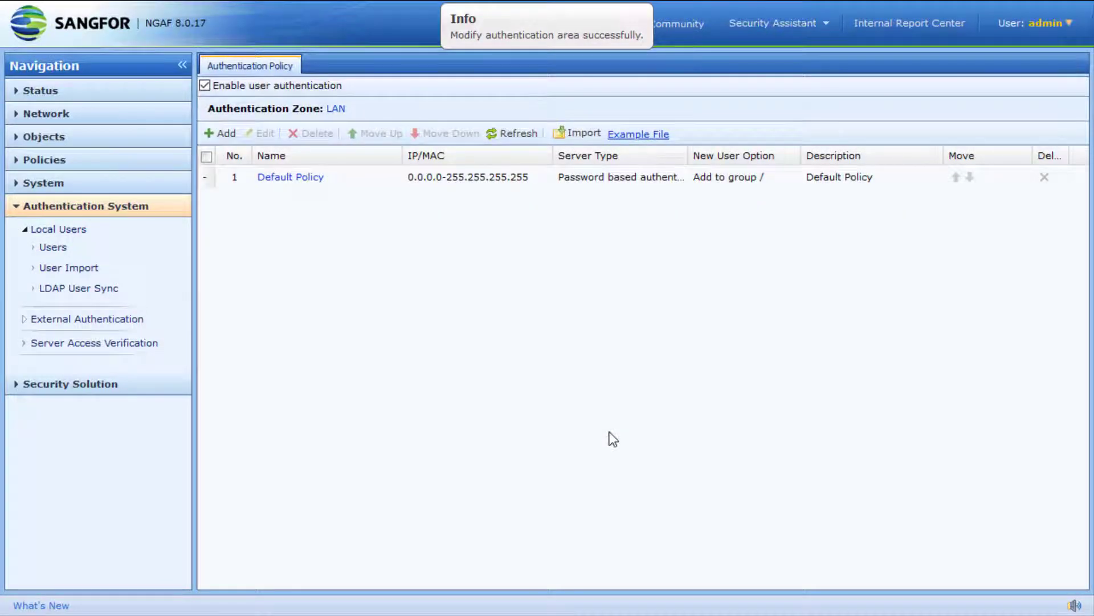
Save an 'Auth zone' policy for 10.0.10.1-10.0.10.10 using SSO, local or external password authentication
left_click(224, 136)
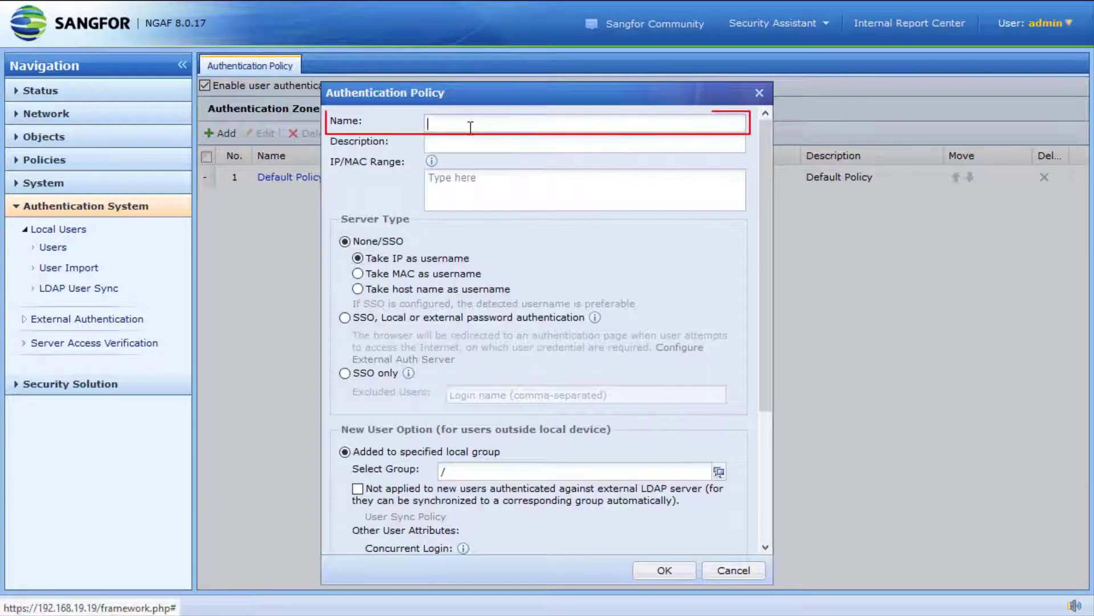
type("Auth zone")
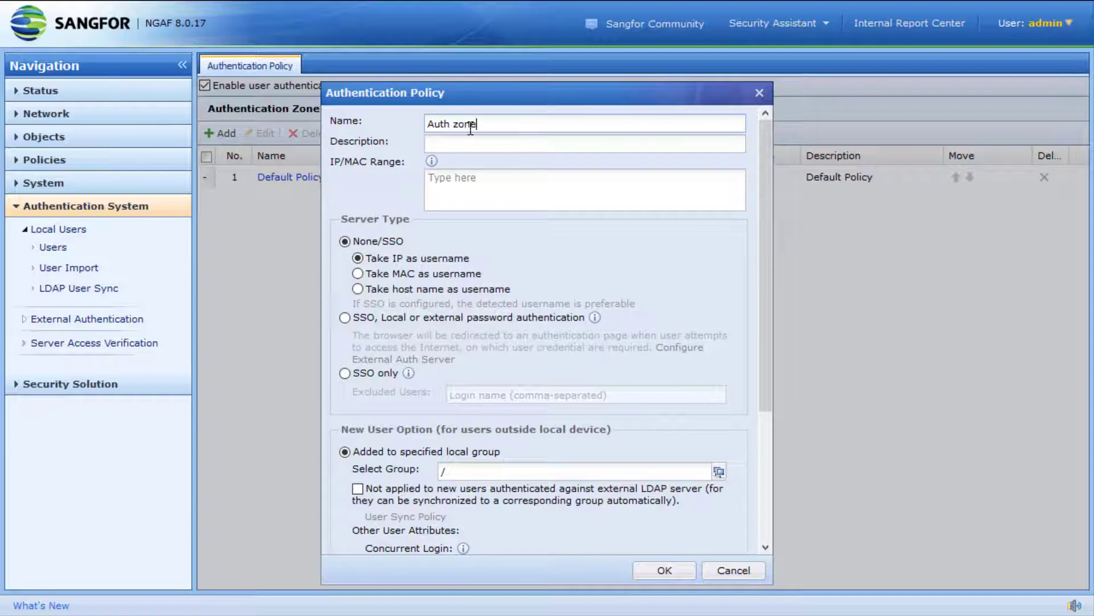
left_click(484, 195)
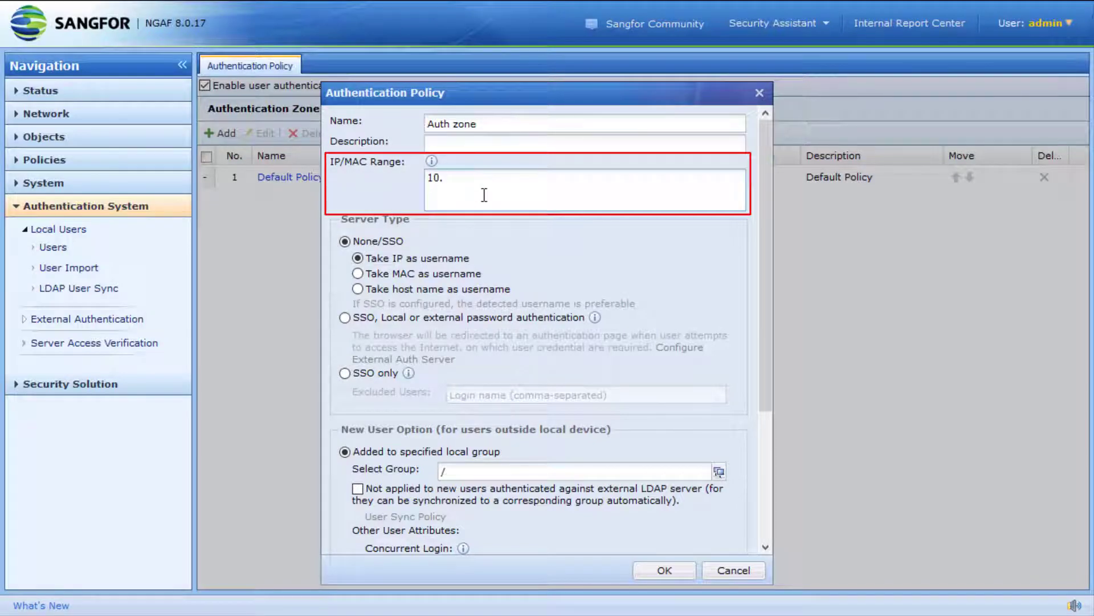
type("10.0.10.1-10.0")
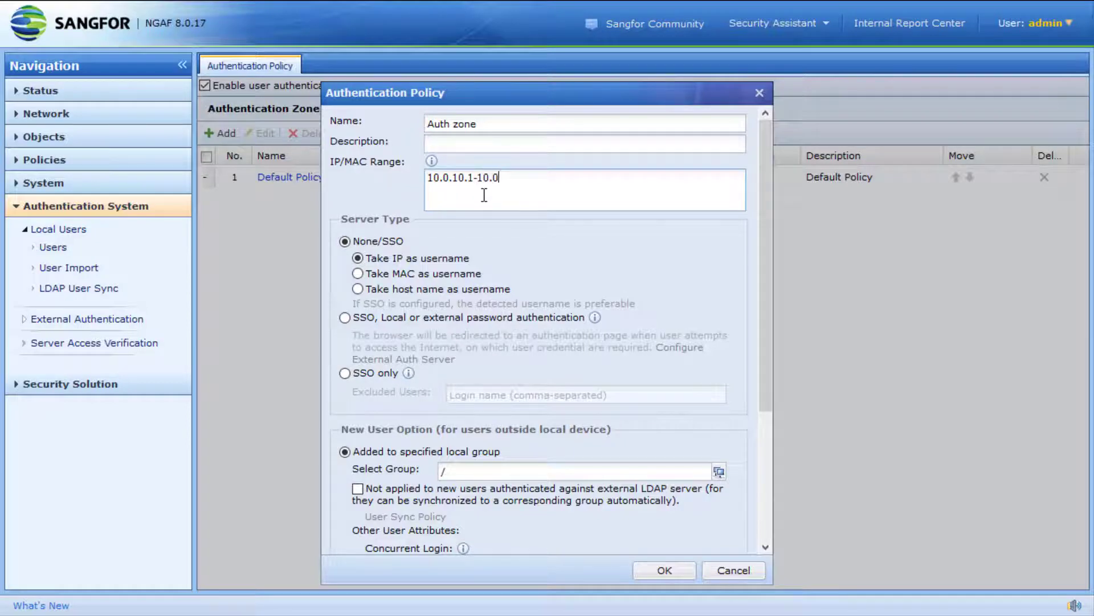
type(".10.10")
left_click(443, 318)
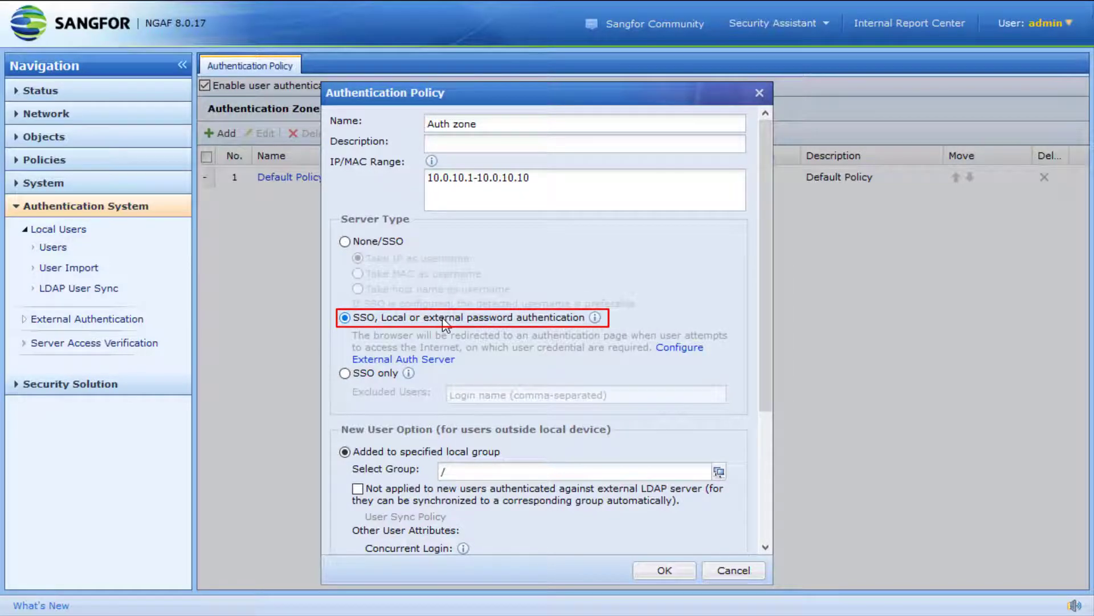
scroll(443, 317, "down", 3)
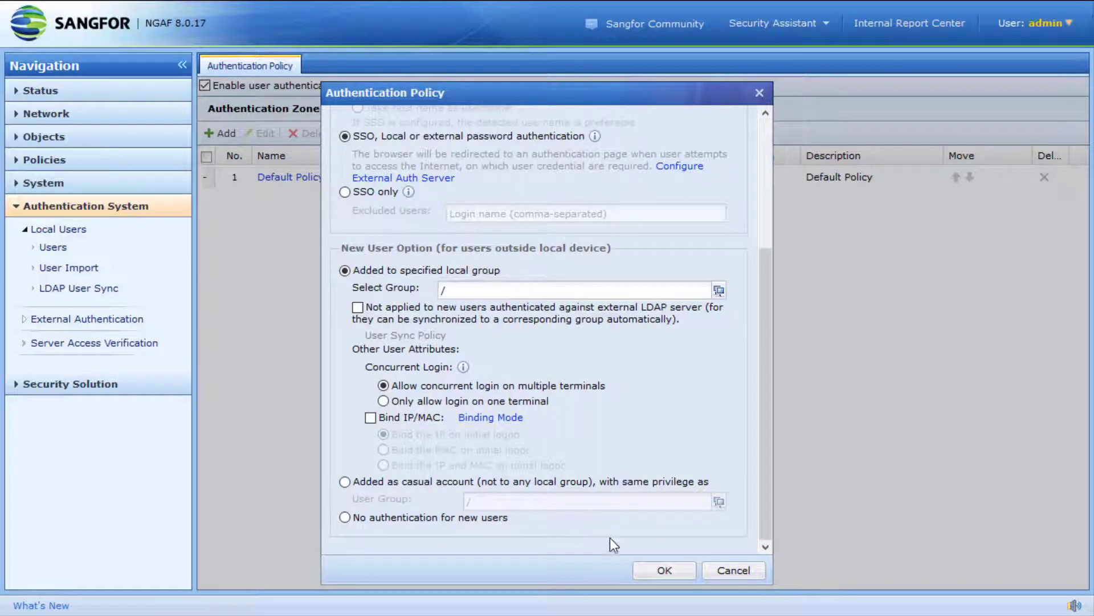
left_click(664, 571)
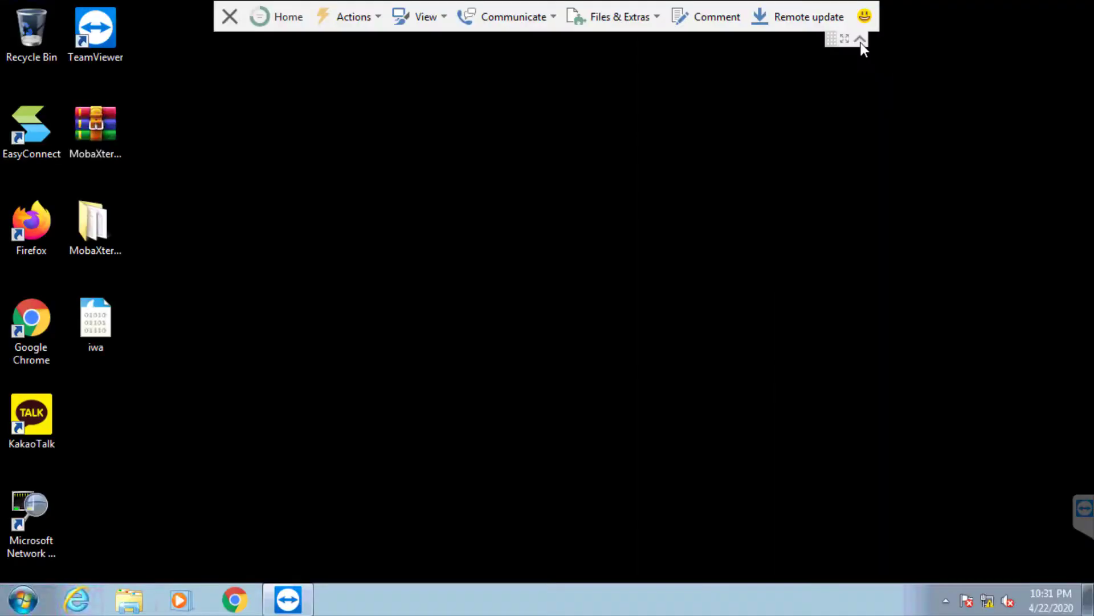
left_click(860, 40)
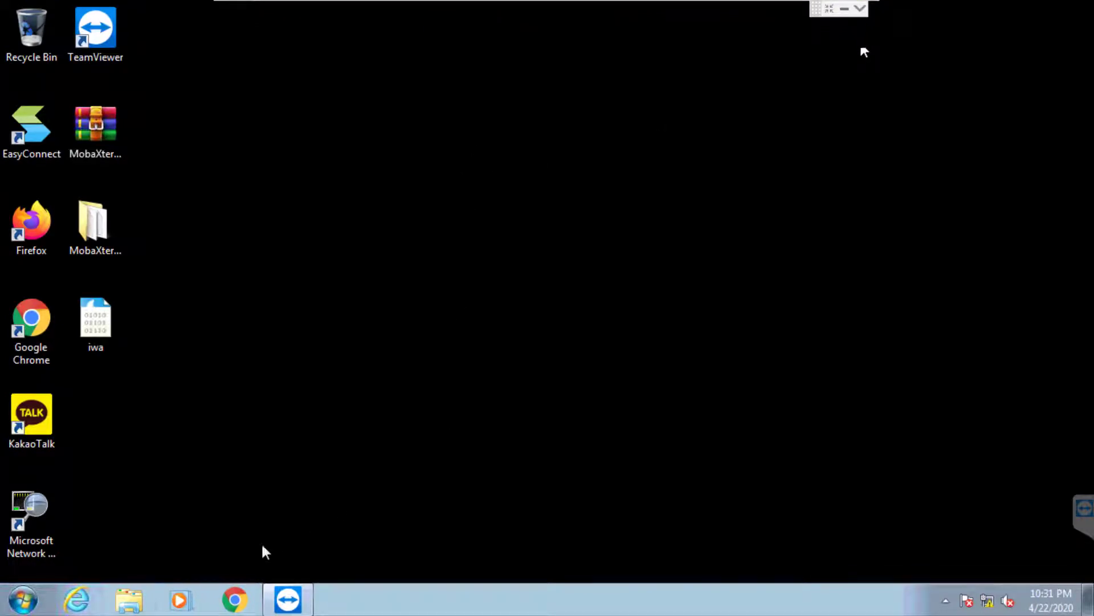
left_click(248, 598)
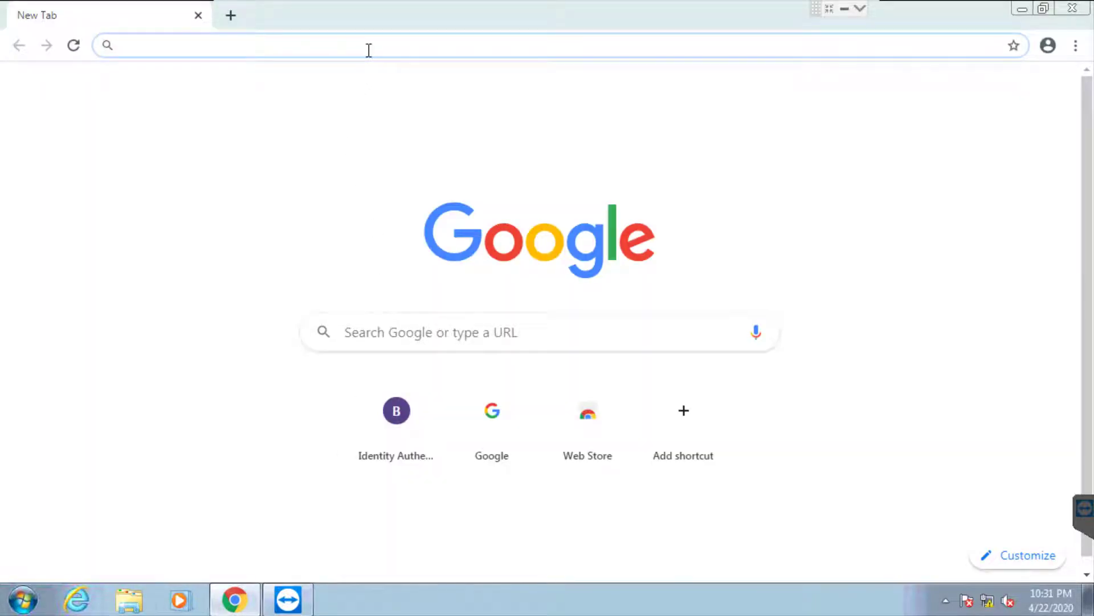
type("www.baid")
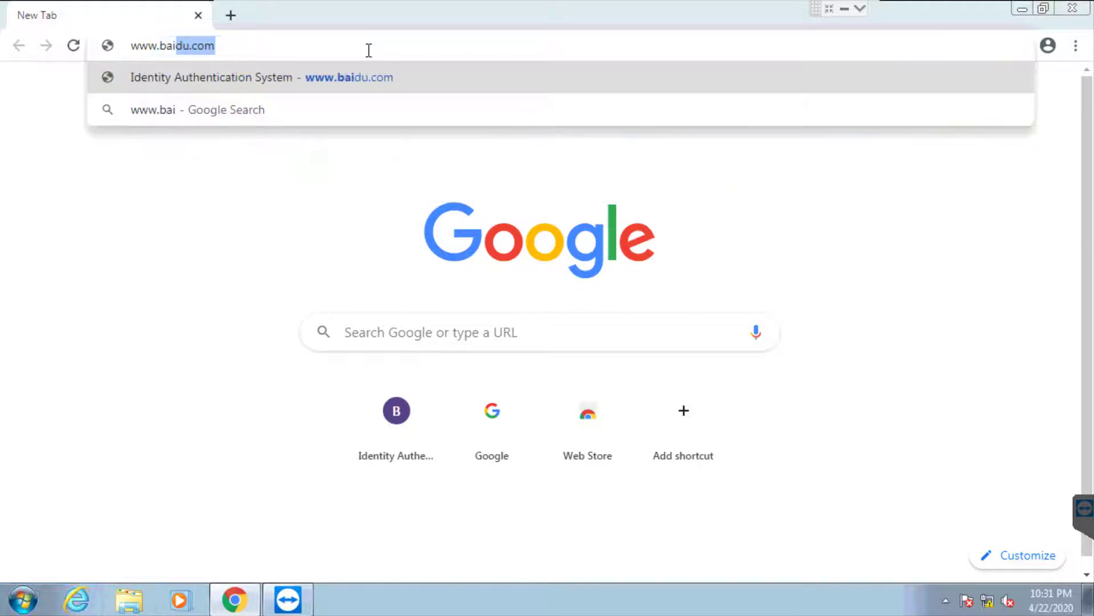
type("u.com")
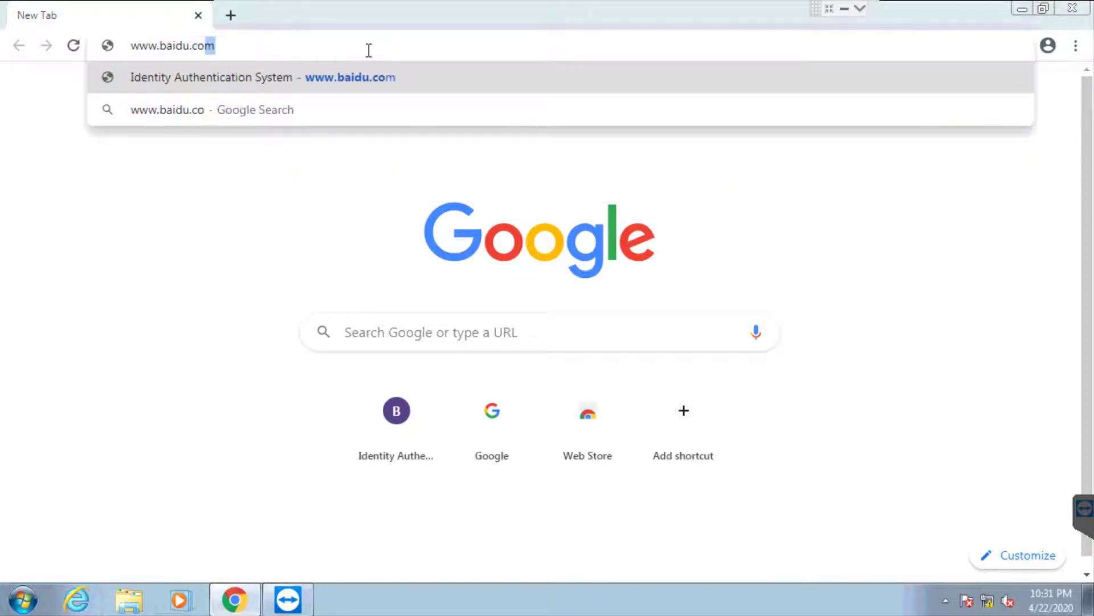
key("Return")
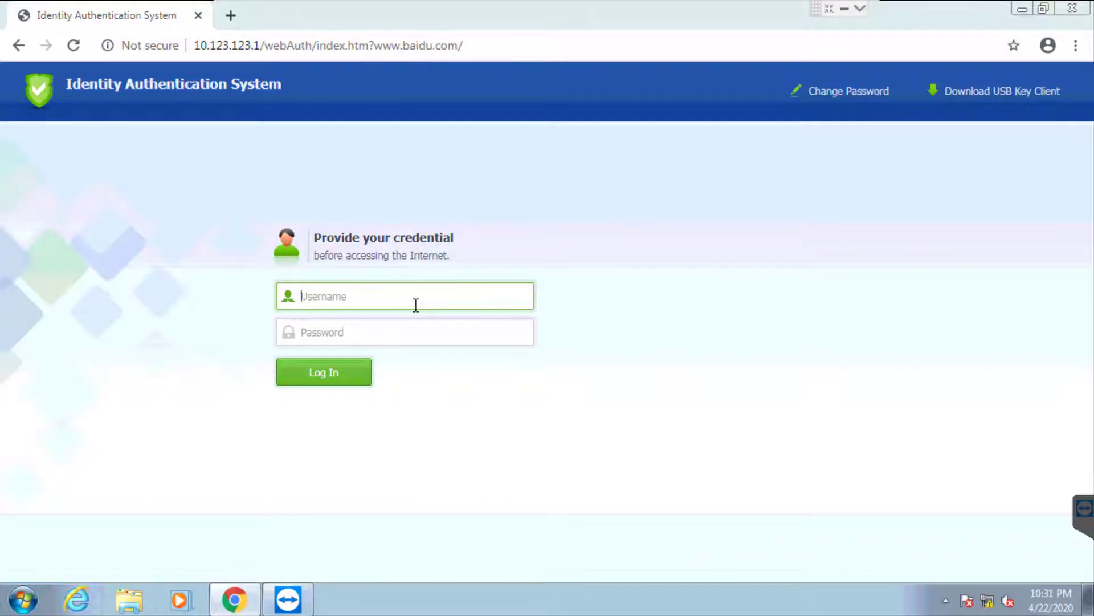
Sign in on the authentication portal with User A's username and password
type("usersangf")
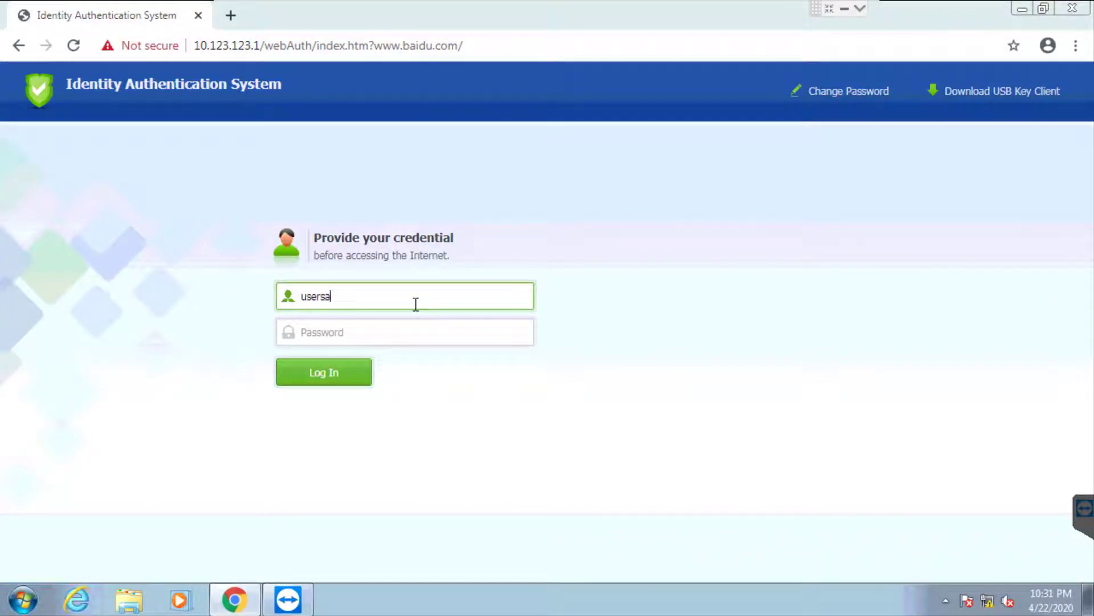
key("Tab")
type("1")
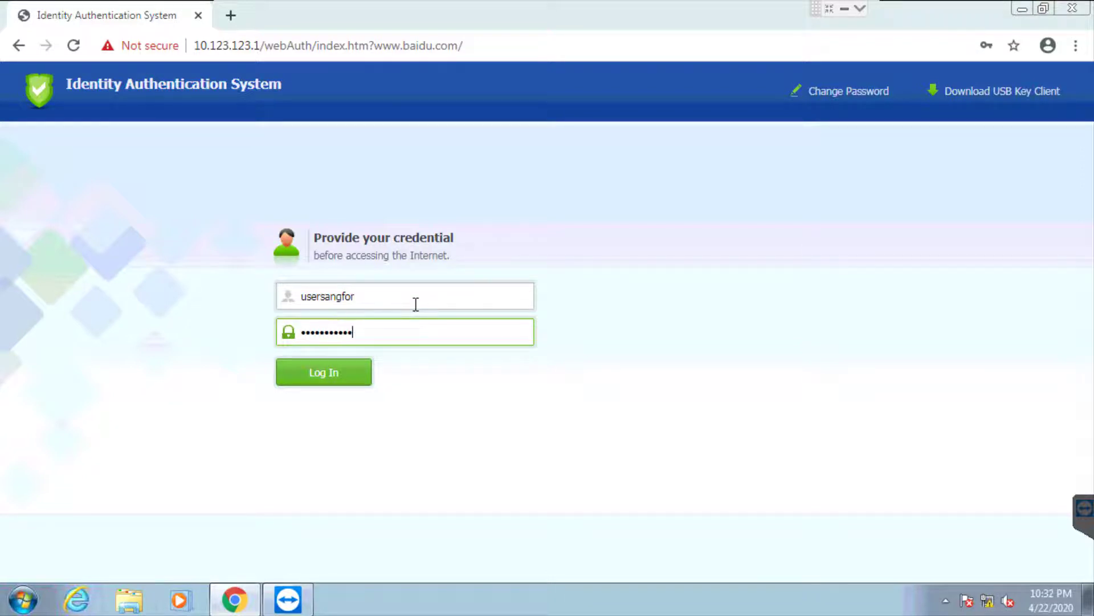
key("Return")
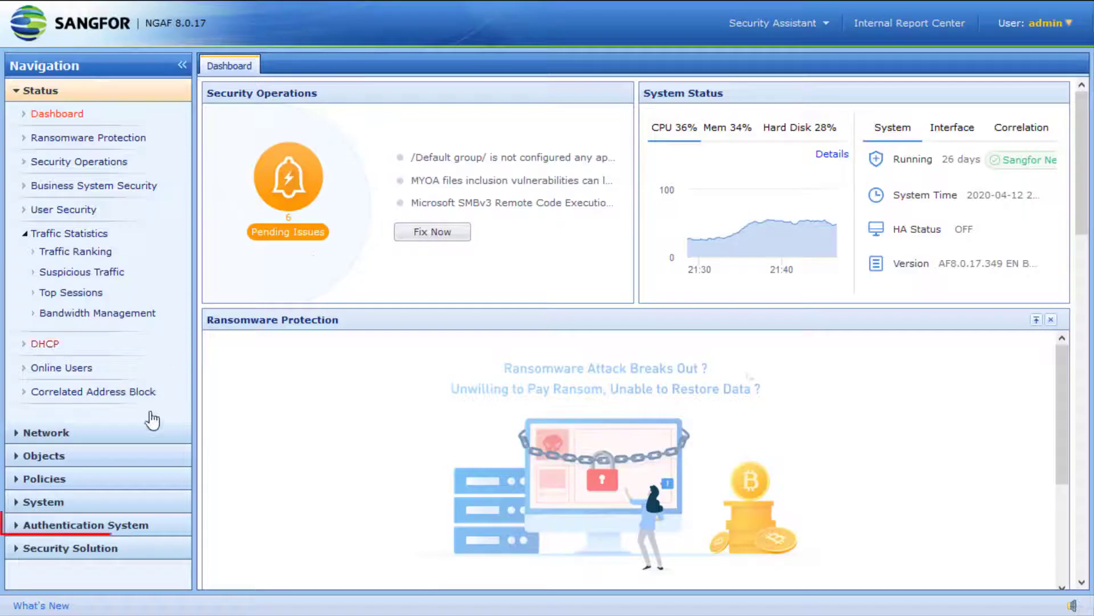
Go to External Authentication > External Auth Server and open the Add server-type list
left_click(107, 530)
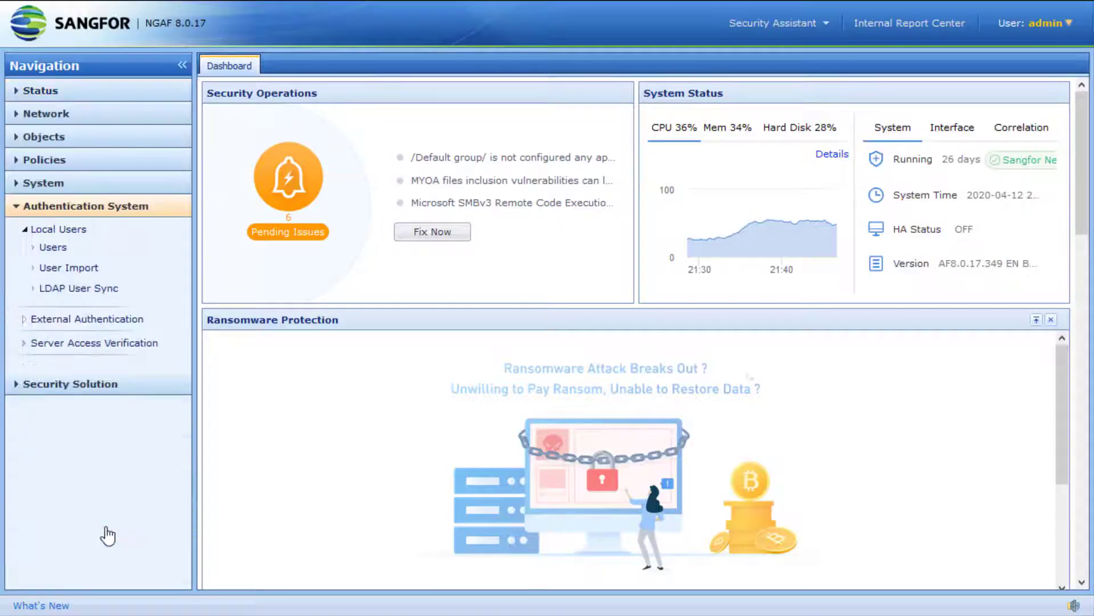
left_click(114, 324)
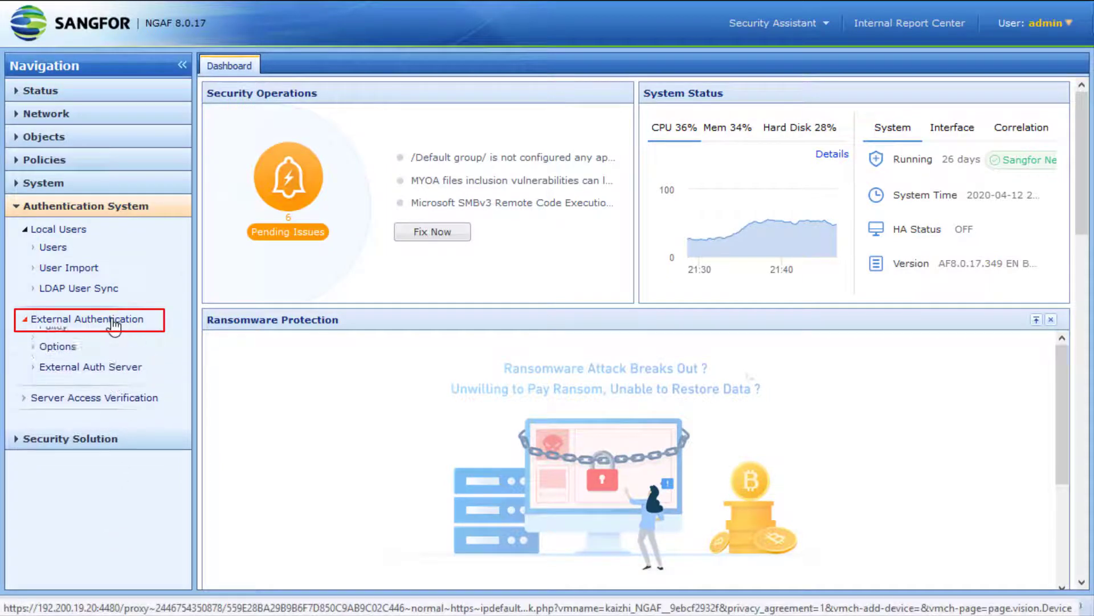
left_click(117, 381)
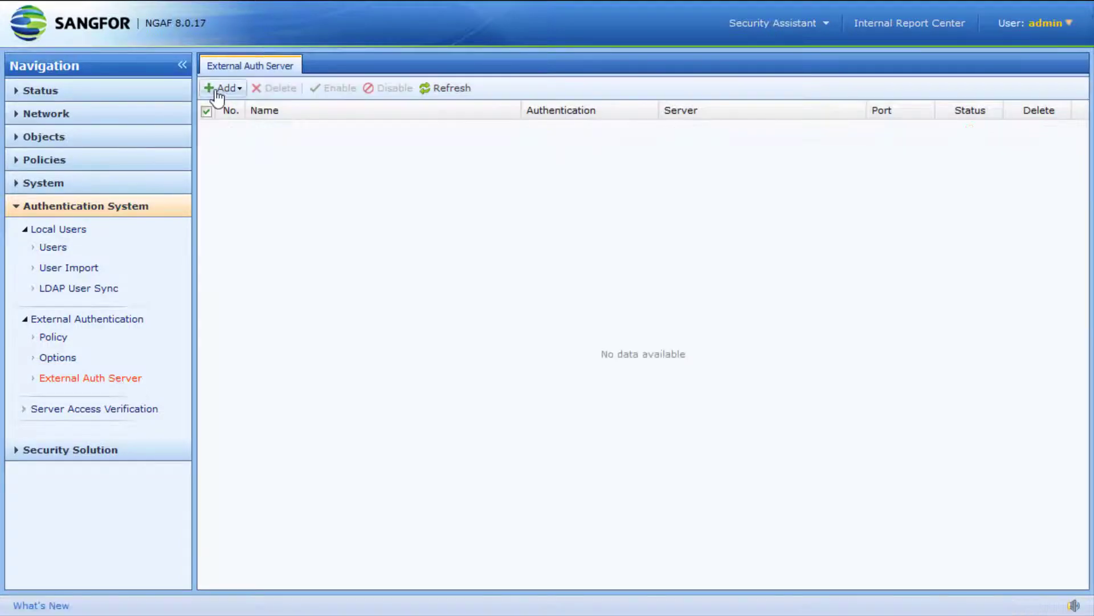
left_click(216, 90)
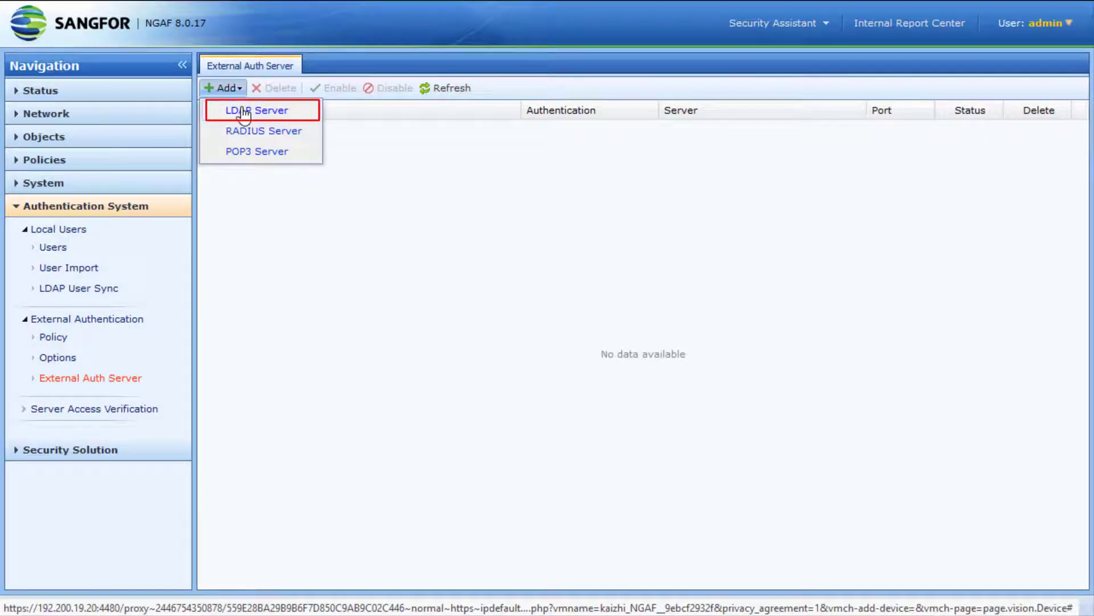
Start an LDAP server named LDap at 10.0.10.13 and pick its Base DN DC=CISCO,DC=local
left_click(244, 112)
left_click(454, 146)
type("L")
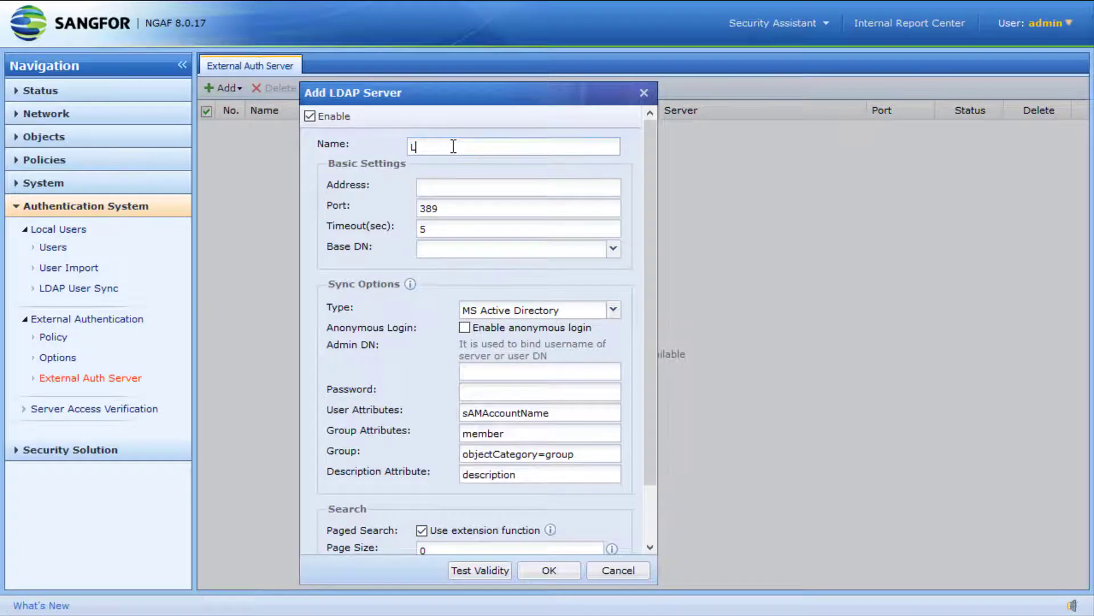
type("Dap")
left_click(465, 180)
type("10.0.10.13")
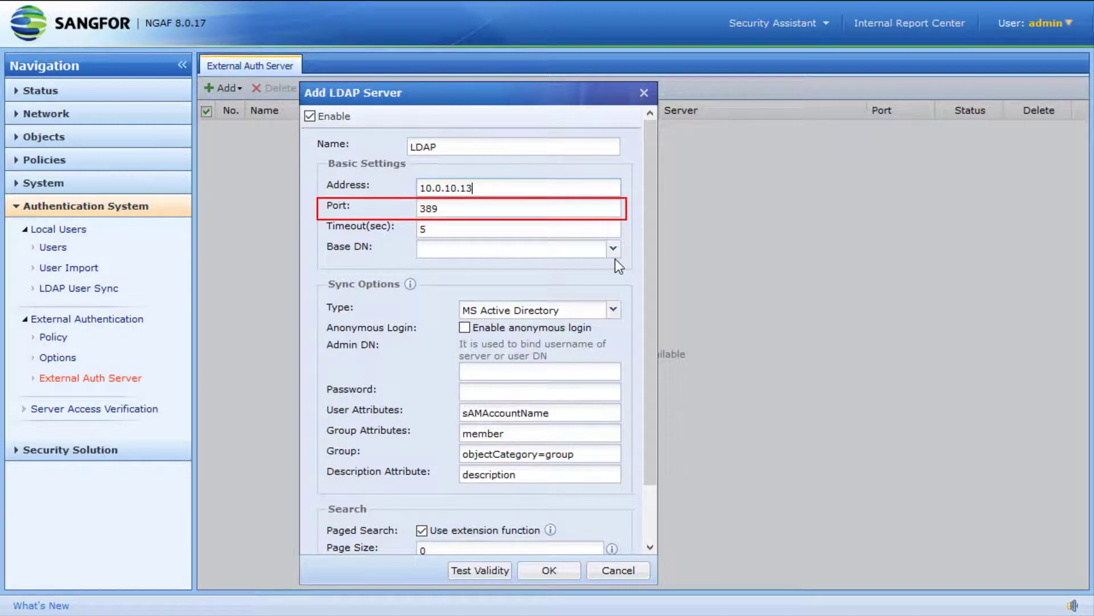
left_click(614, 251)
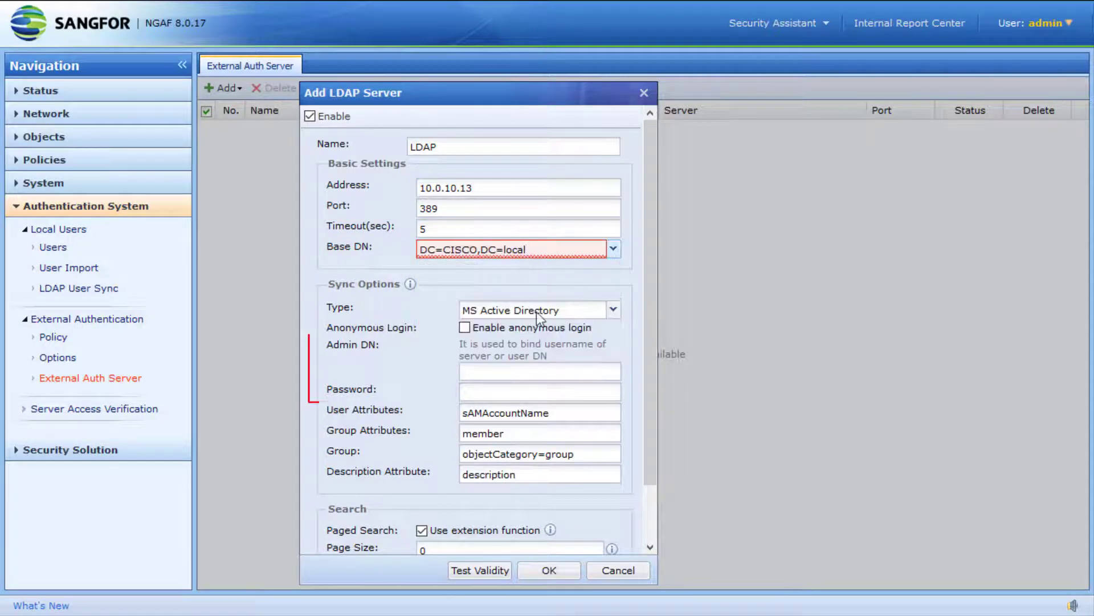
Enter the administrator Admin DN and bind password, test the bind successfully, and save the server
left_click(525, 369)
type("ad")
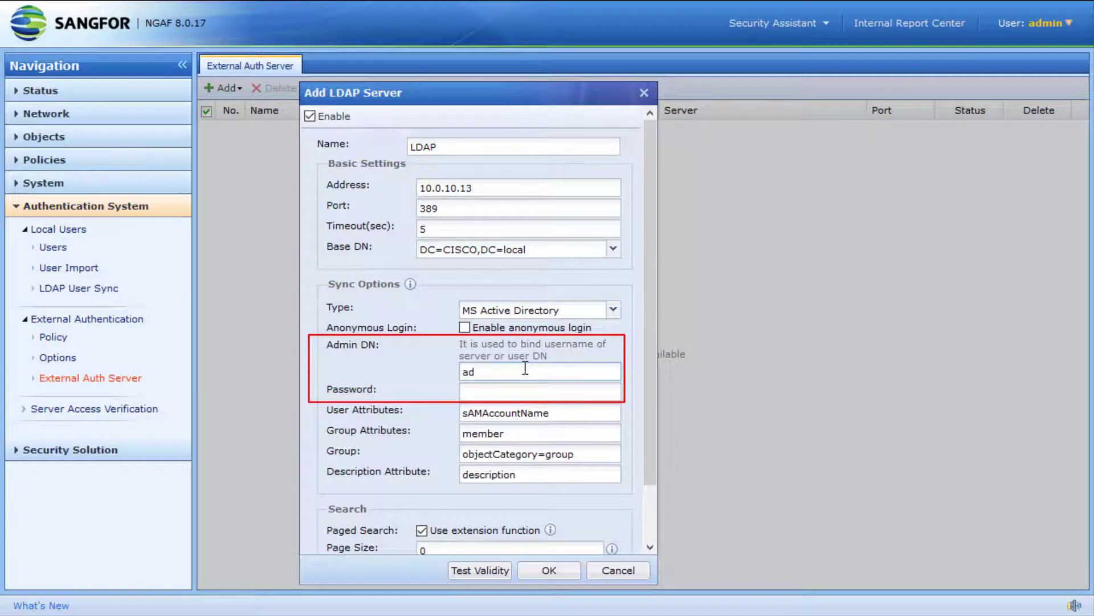
type("ministra")
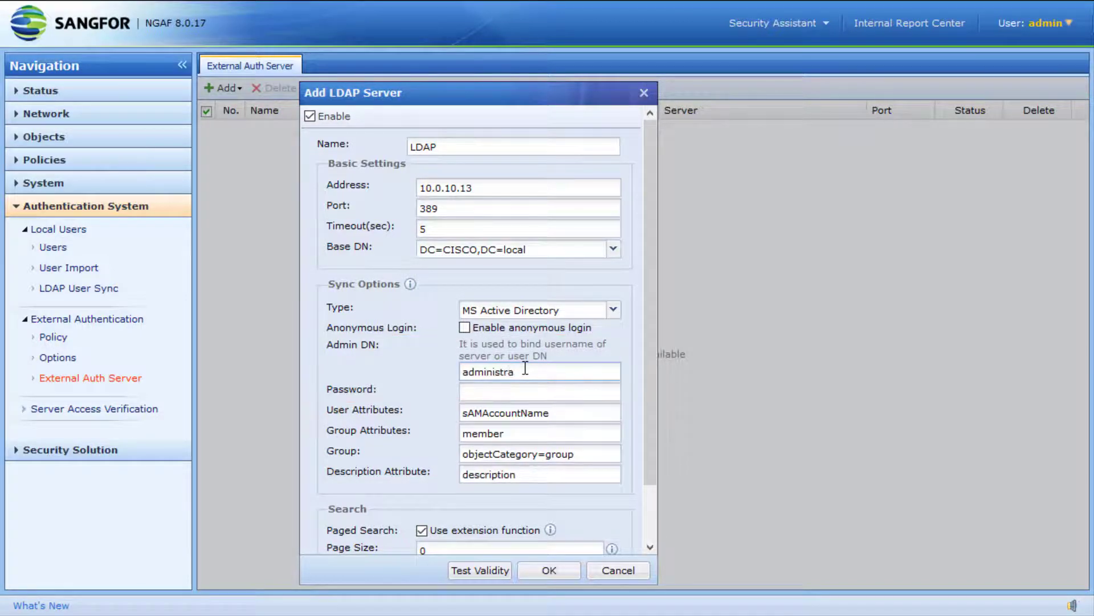
type("tor@CISCO.local")
left_click(519, 392)
type("******")
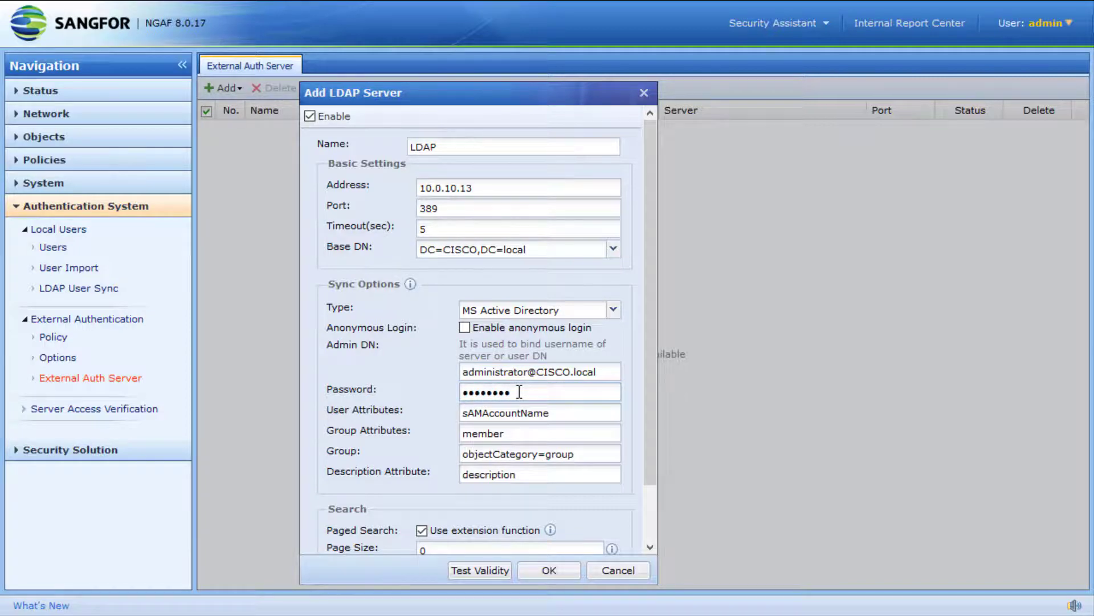
type("*")
scroll(399, 382, "down", 1)
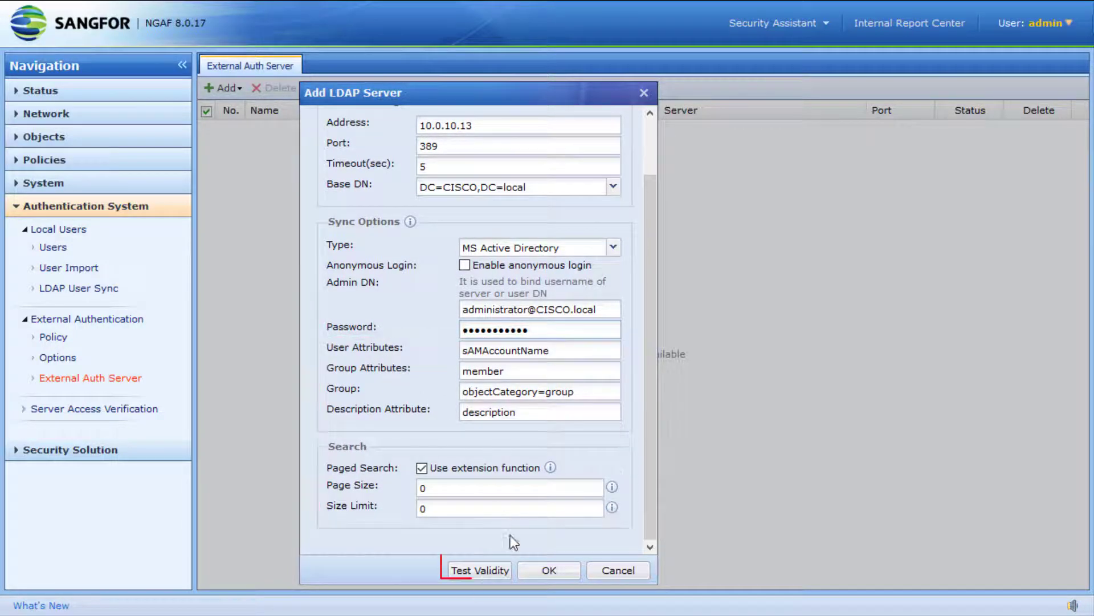
left_click(483, 572)
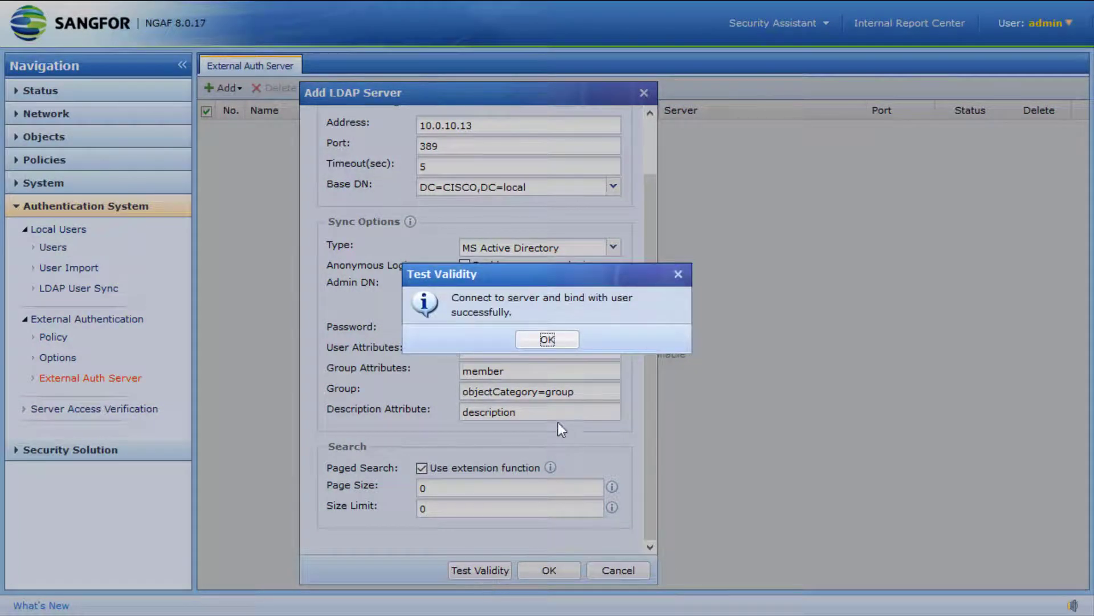
left_click(547, 340)
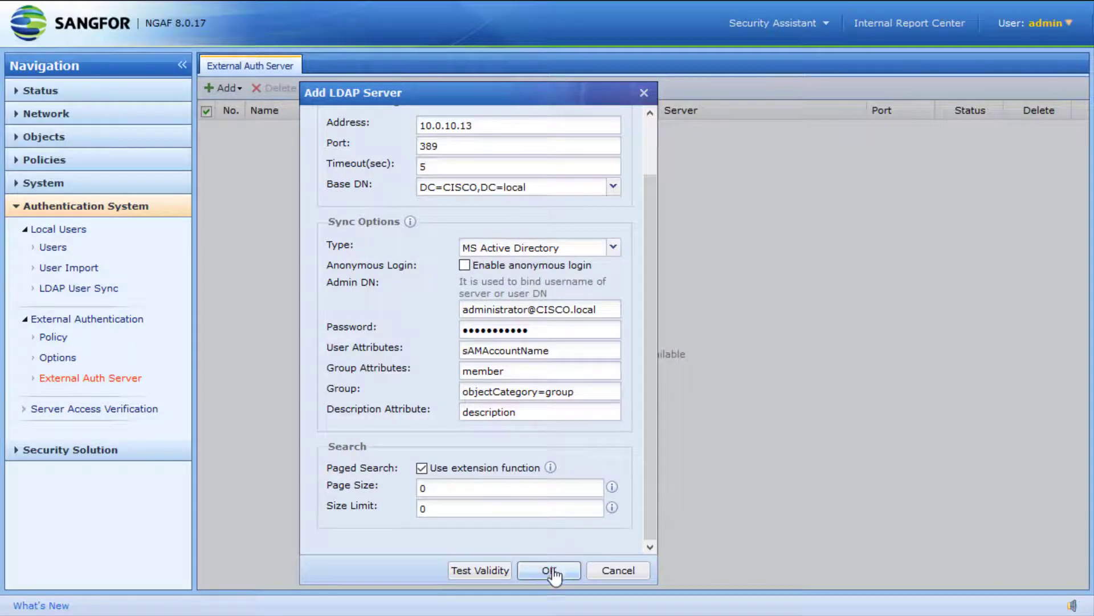
left_click(551, 568)
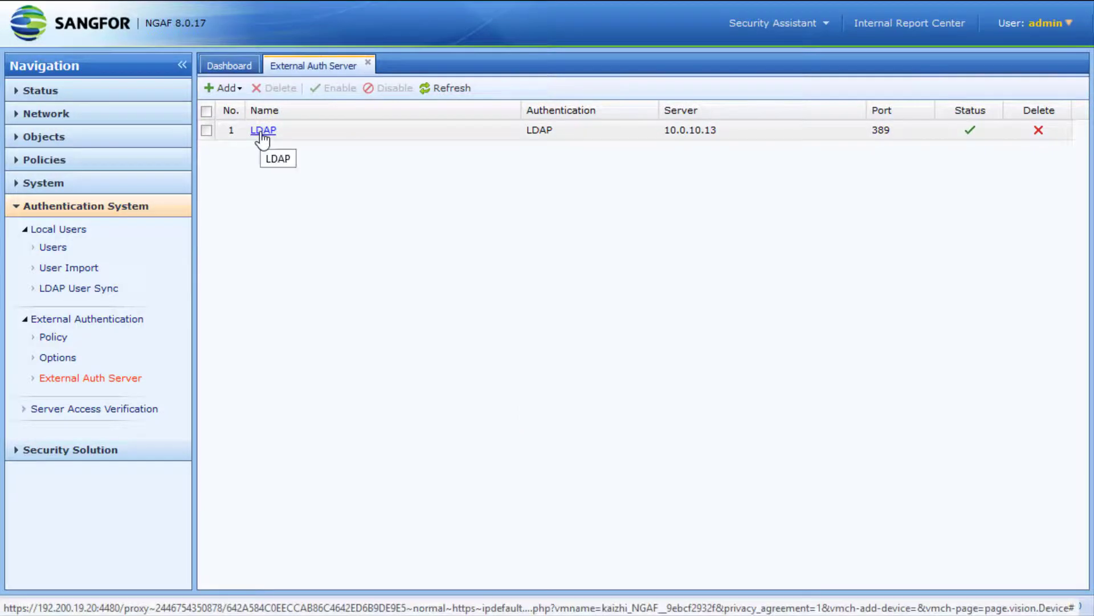
Enable user authentication on the External Authentication Policy page and confirm
left_click(64, 338)
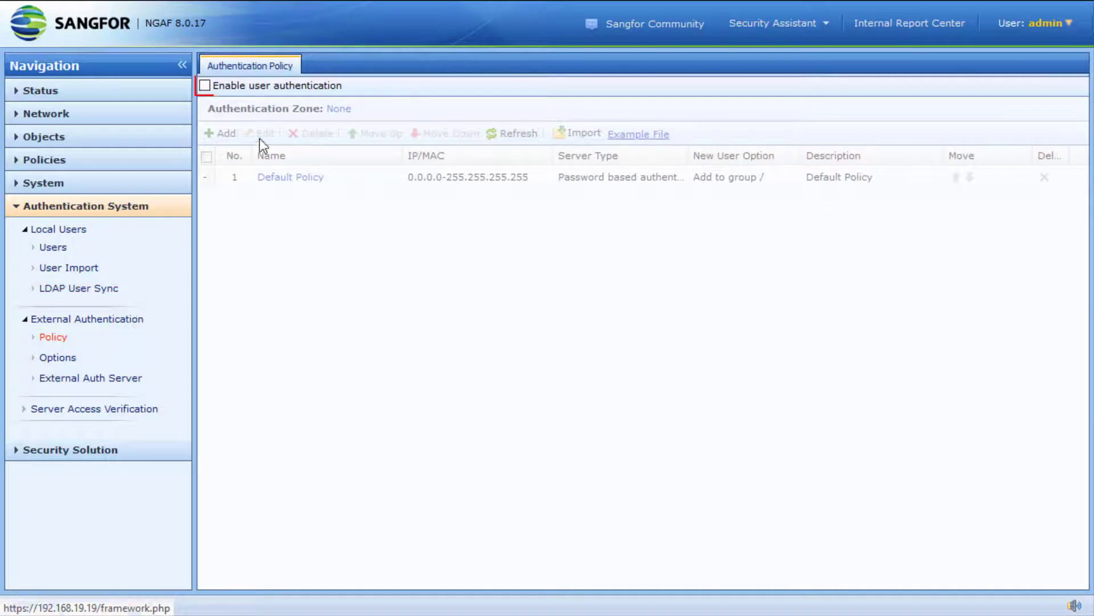
left_click(257, 92)
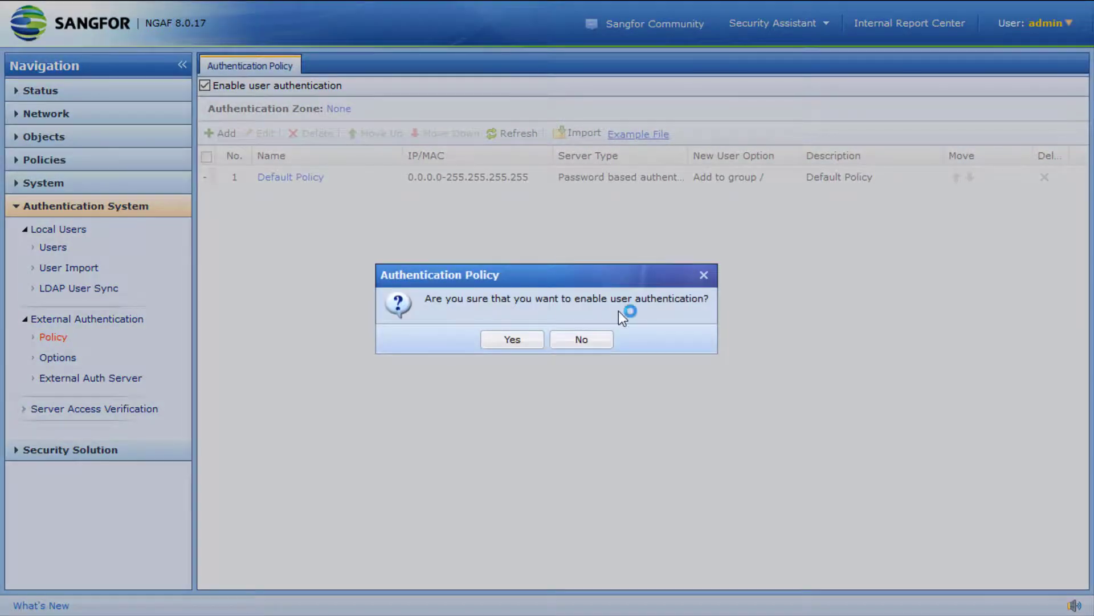
left_click(513, 339)
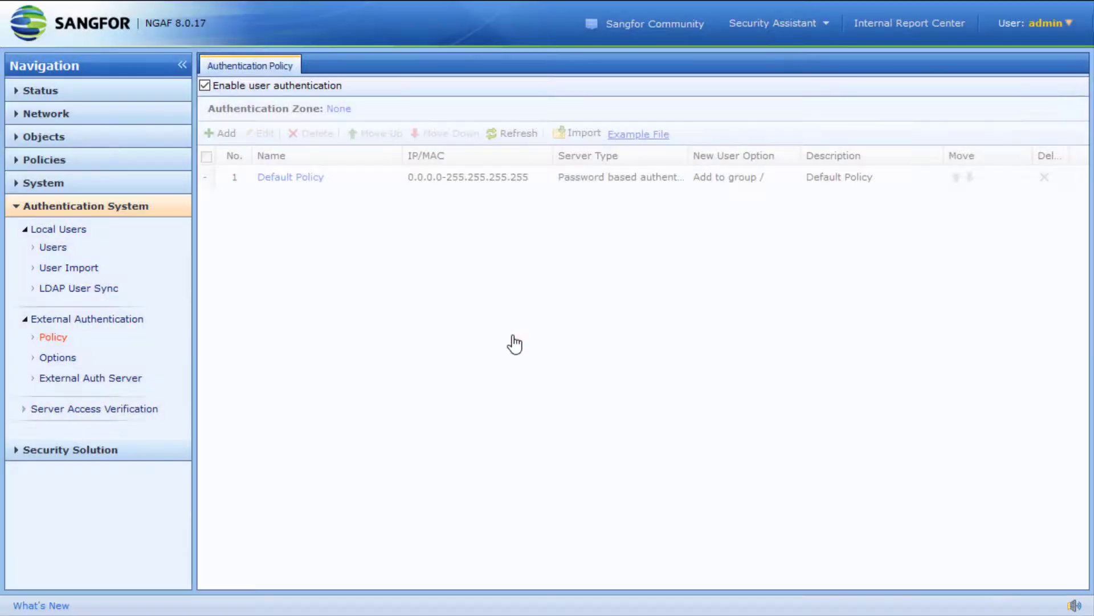
Set the authentication zone to LAN, accepting the disconnection risk warning
left_click(332, 109)
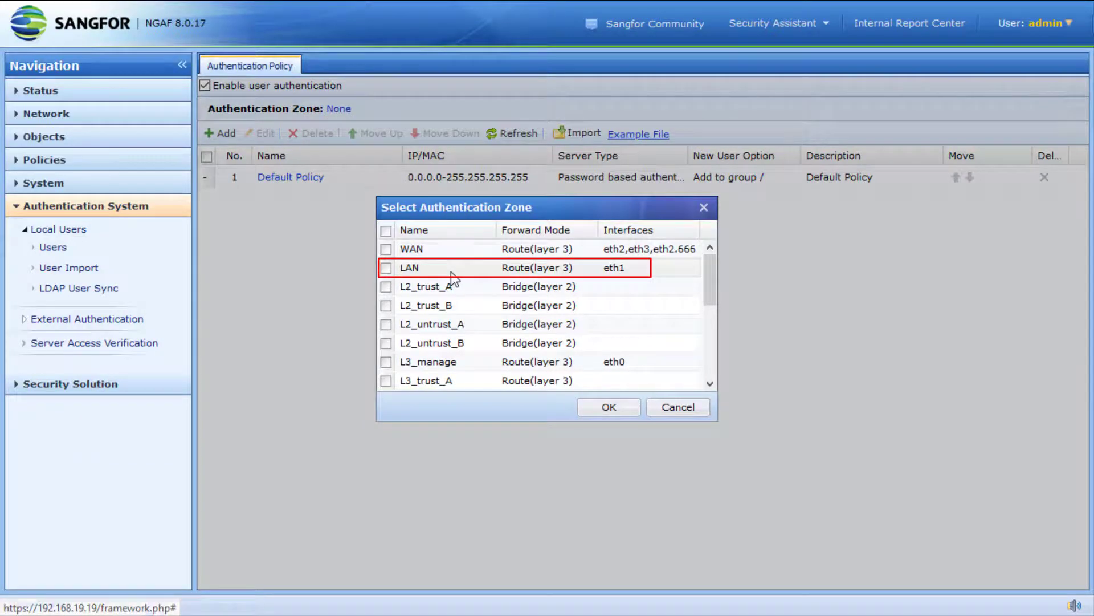
left_click(406, 273)
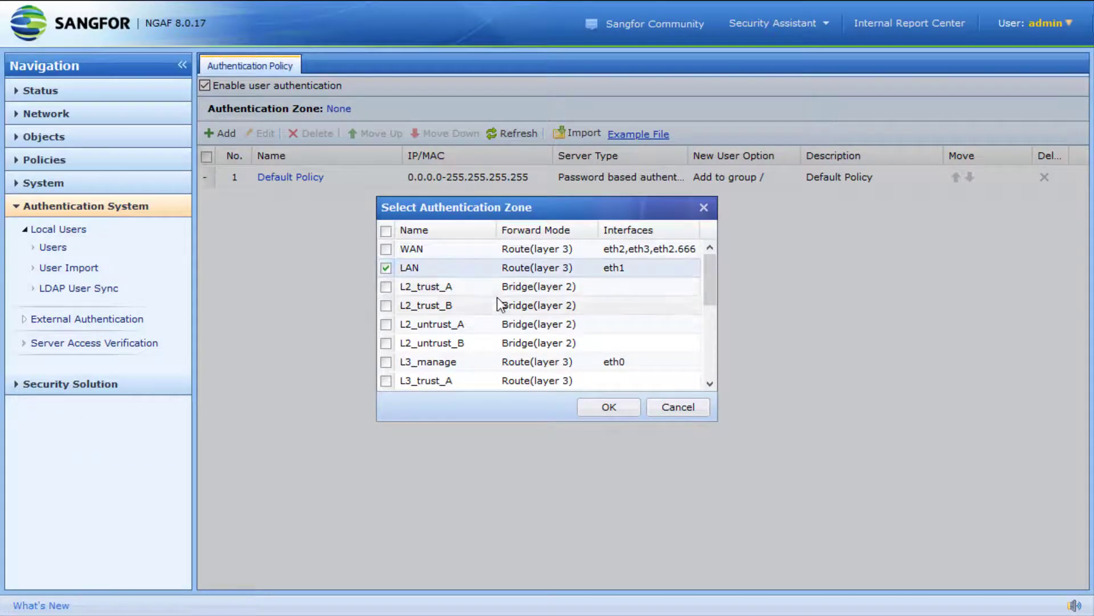
scroll(497, 297, "down", 3)
scroll(497, 298, "up", 3)
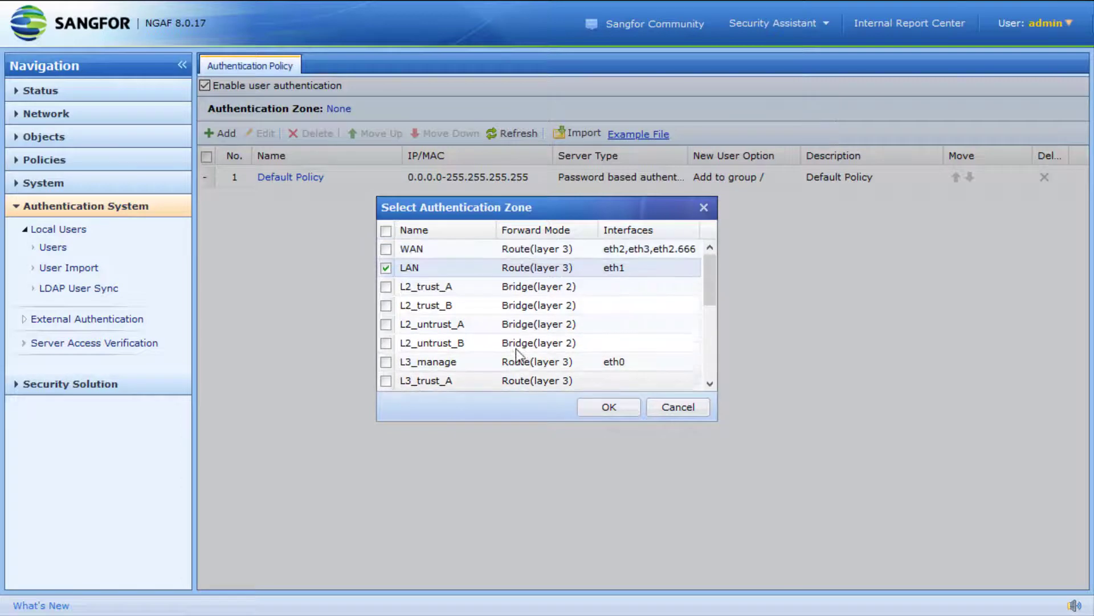
left_click(608, 407)
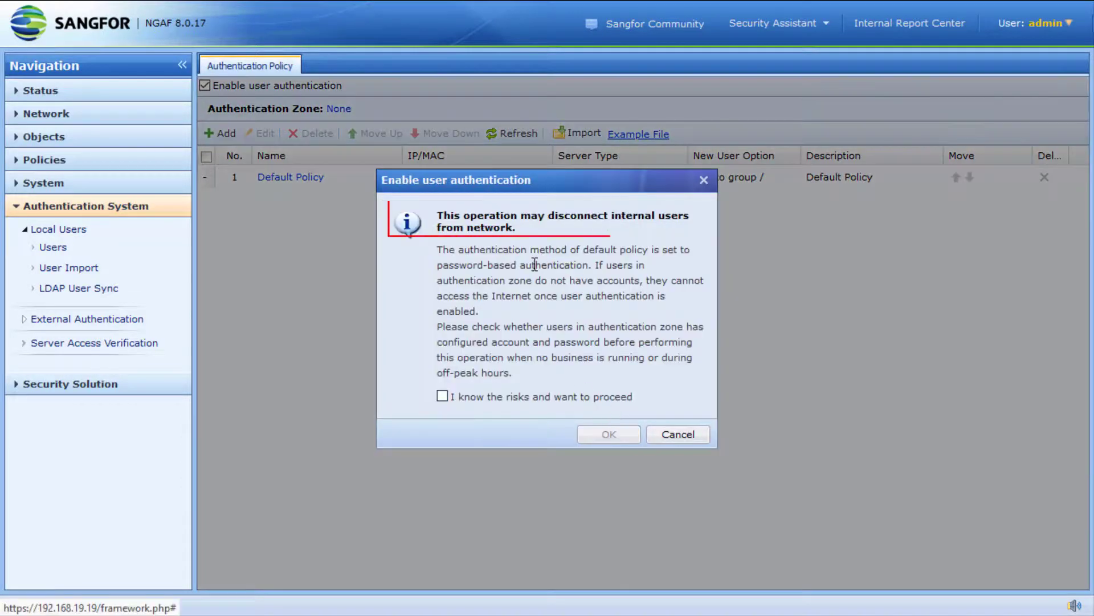
left_click(501, 397)
left_click(609, 434)
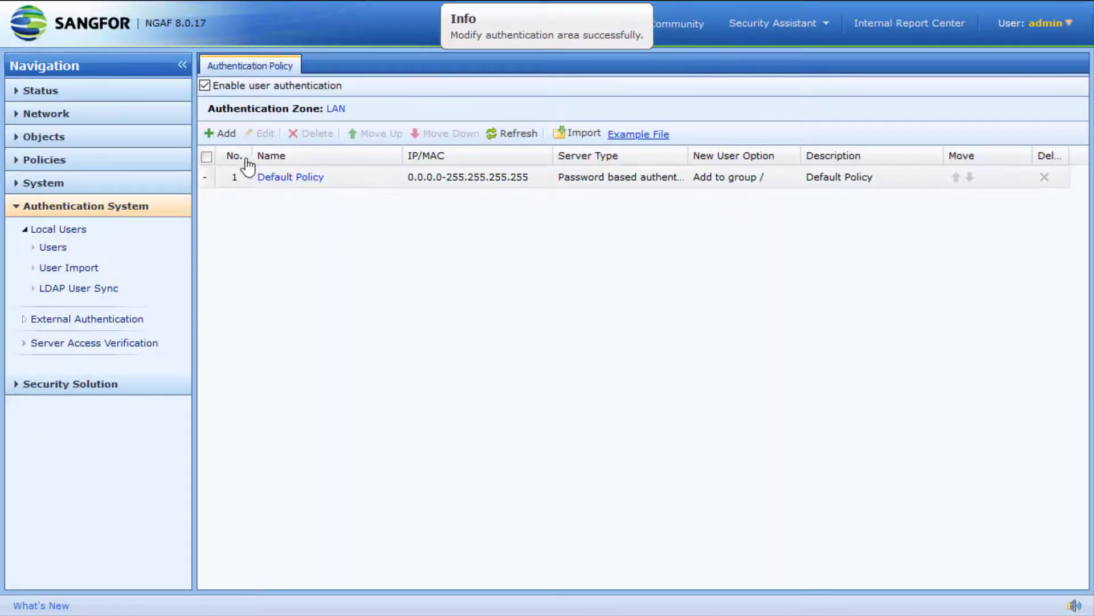
Create the 'Auth zone' policy for 10.0.10.1-10.0.10.10 with SSO, local or external password authentication
left_click(225, 138)
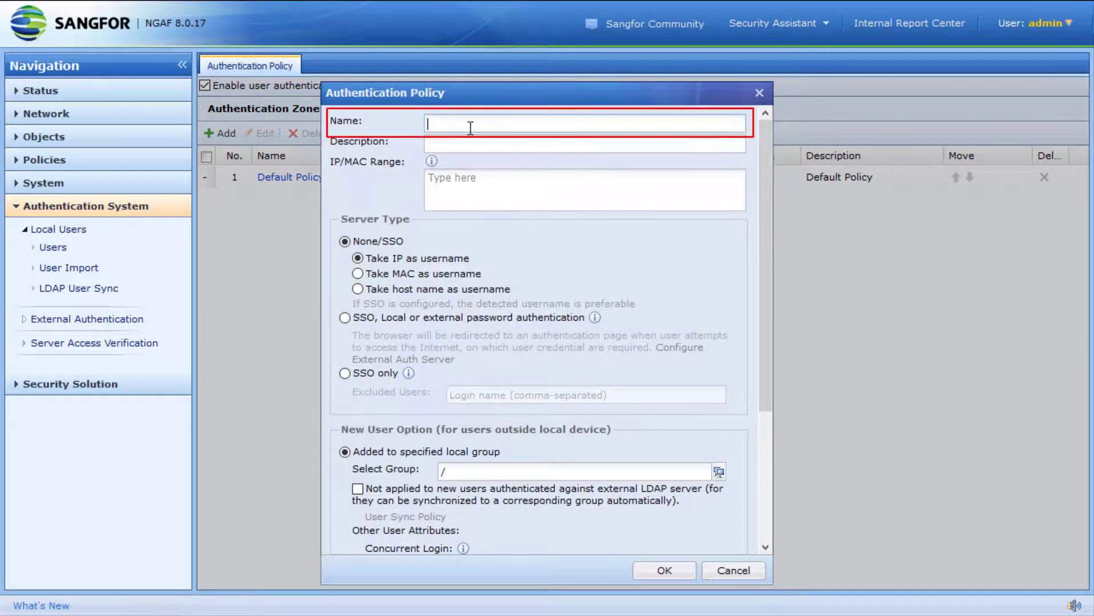
type("Auth zone")
left_click(484, 195)
type("10")
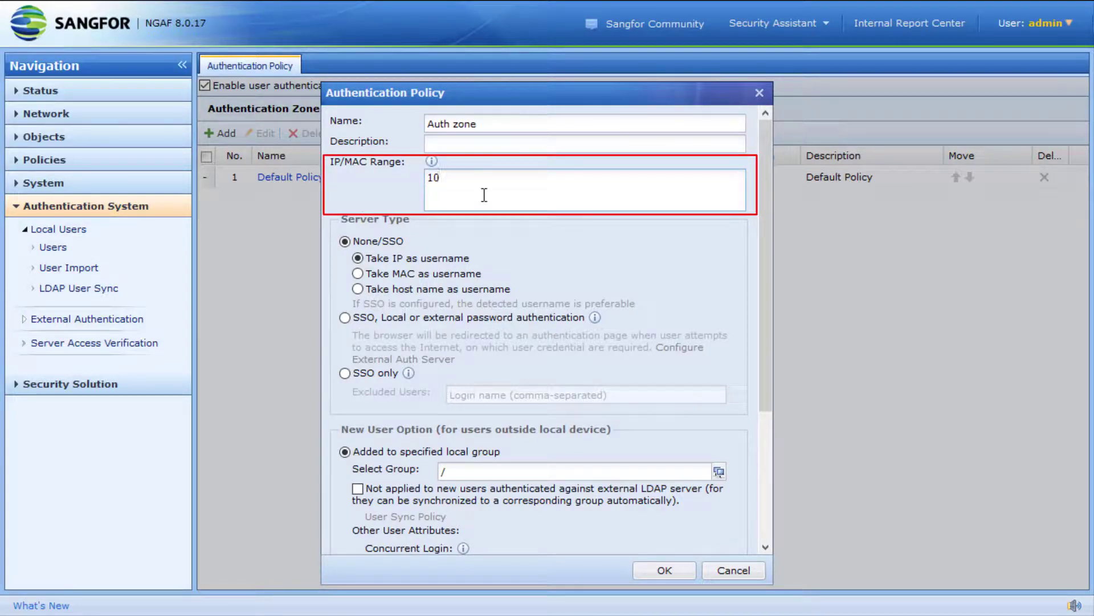
type(".0.10.")
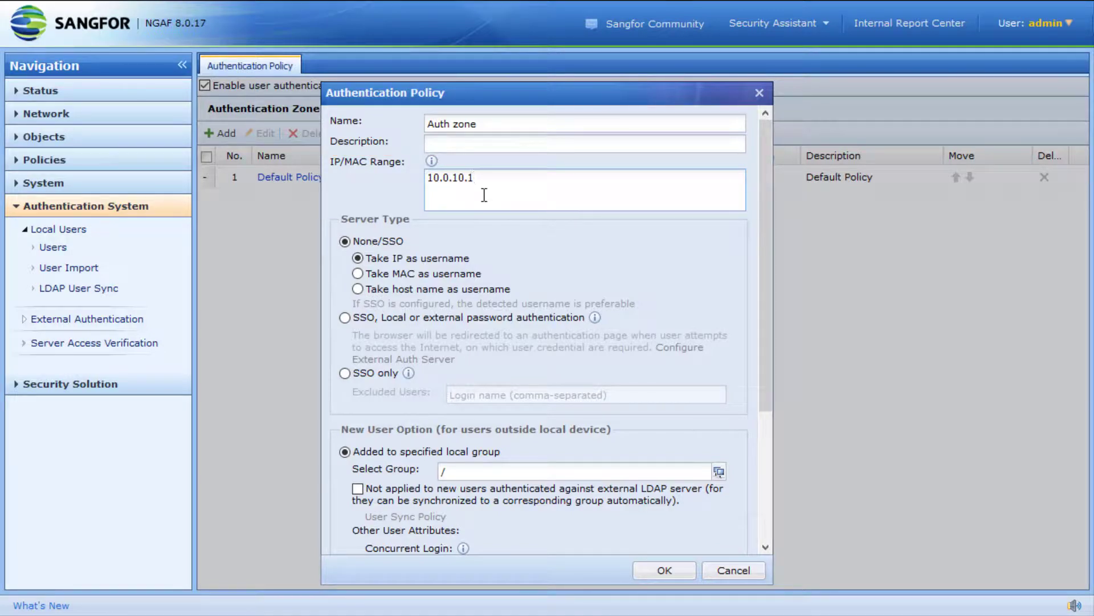
type("1-10.0.10.10")
left_click(444, 321)
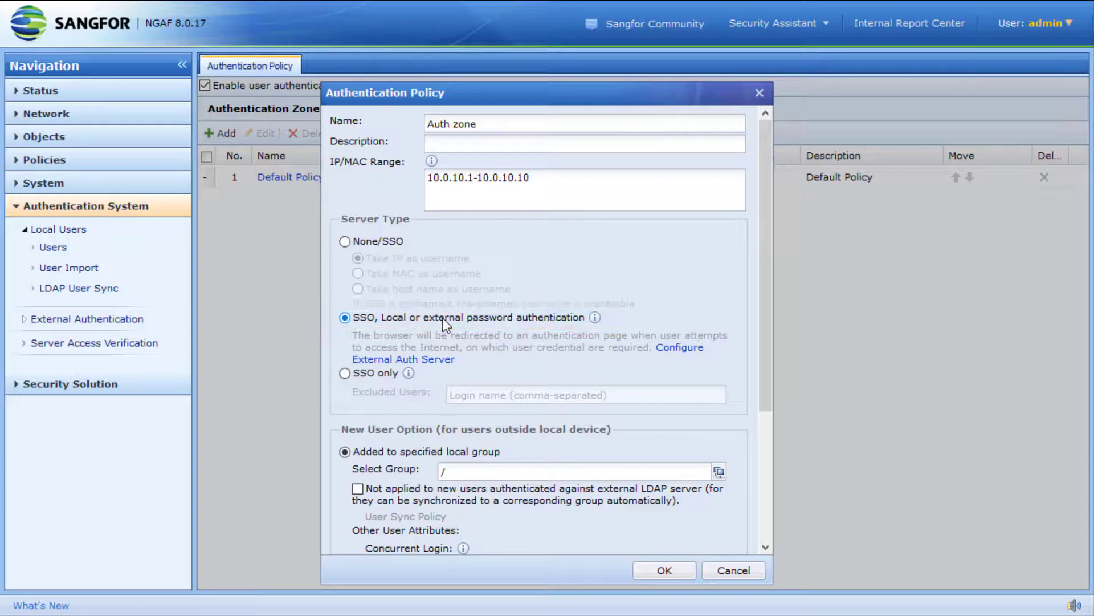
scroll(444, 322, "down", 3)
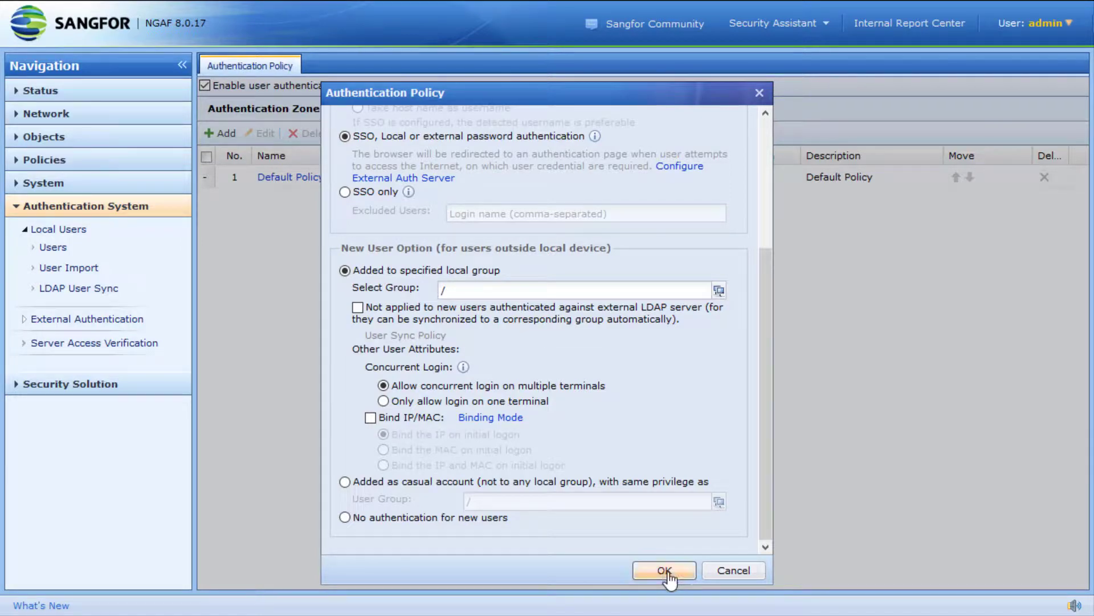
left_click(665, 571)
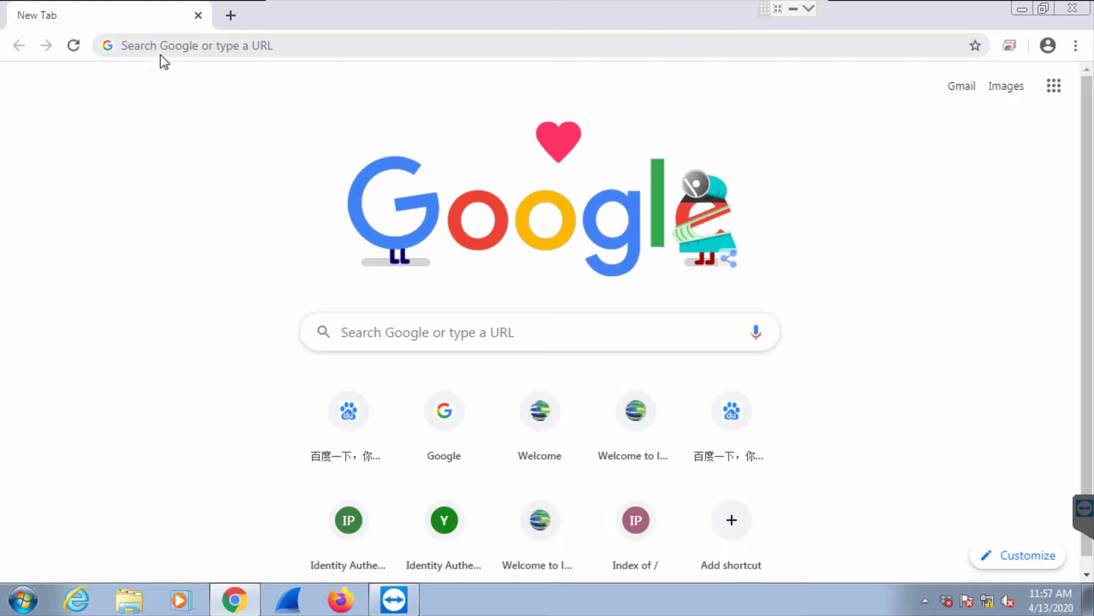
left_click(169, 43)
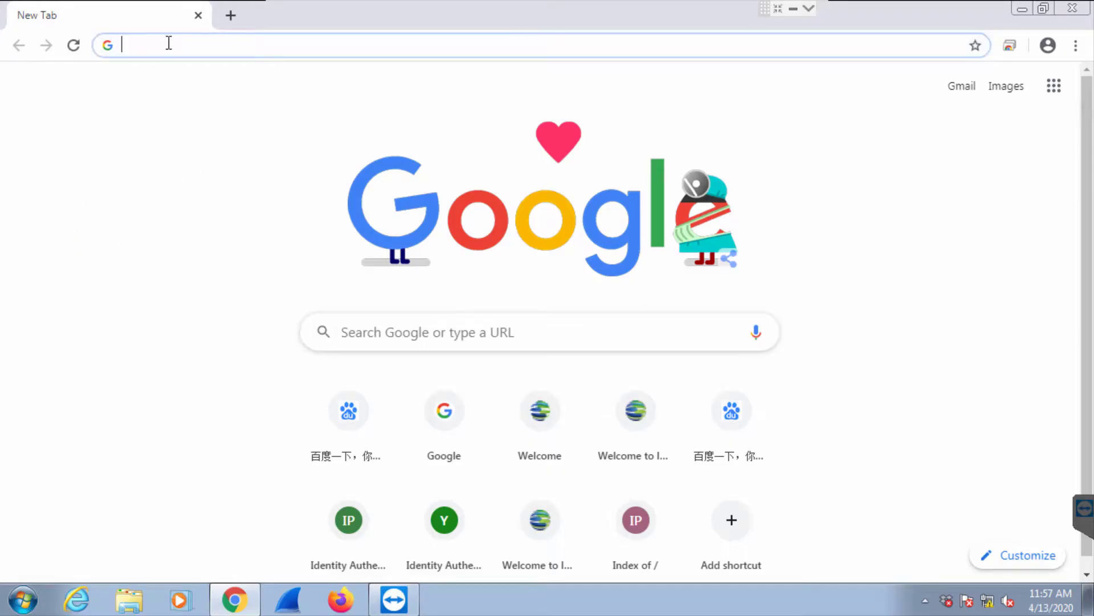
type("www.baidu.com")
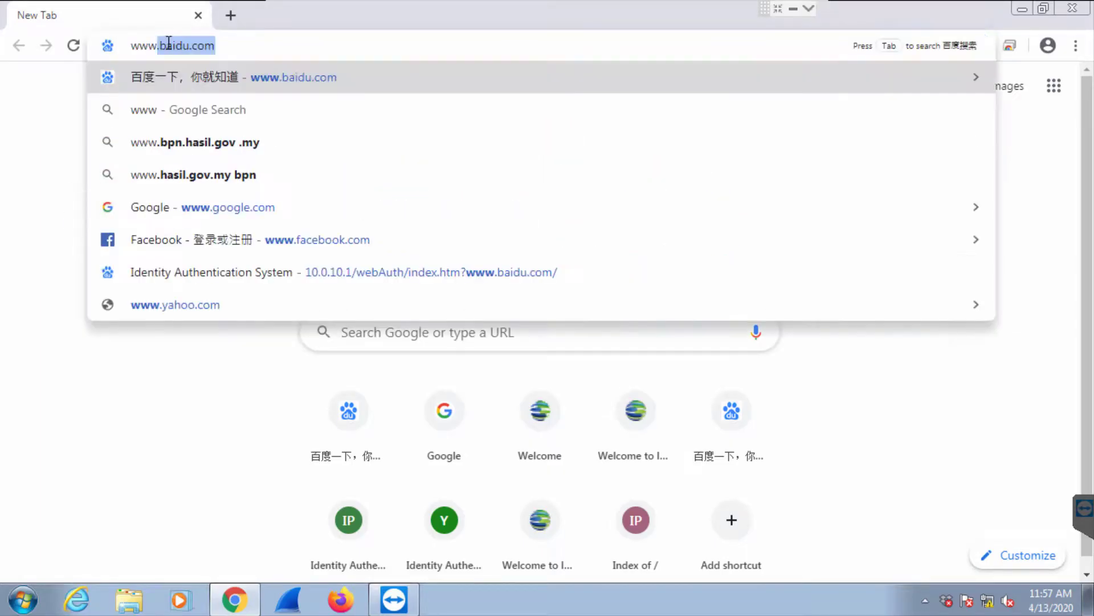
key("Return")
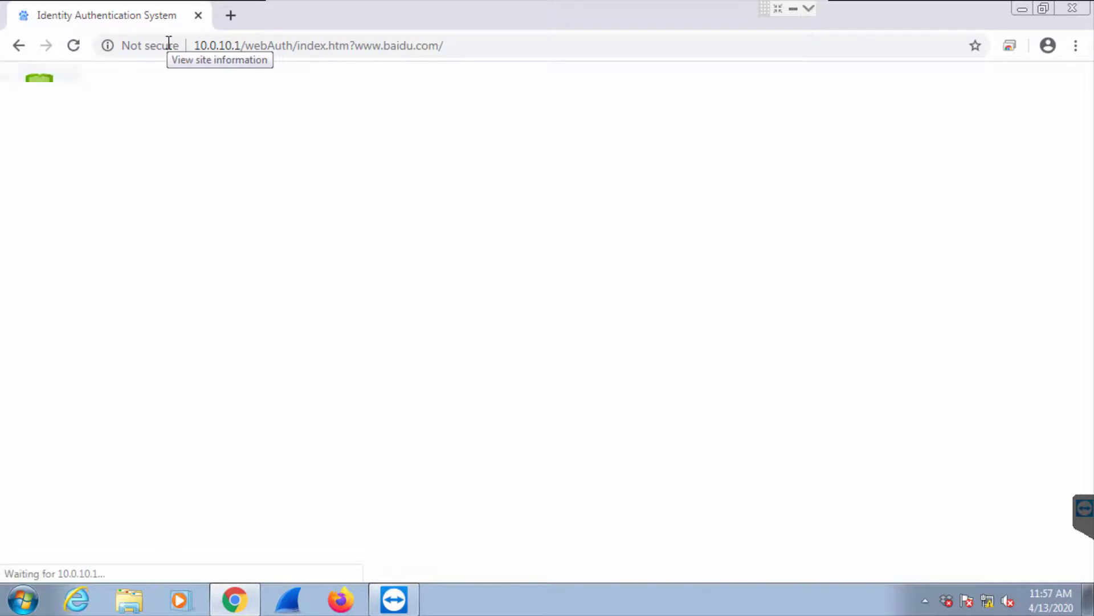
Log in on the portal with the AD test user's username and password
type("test")
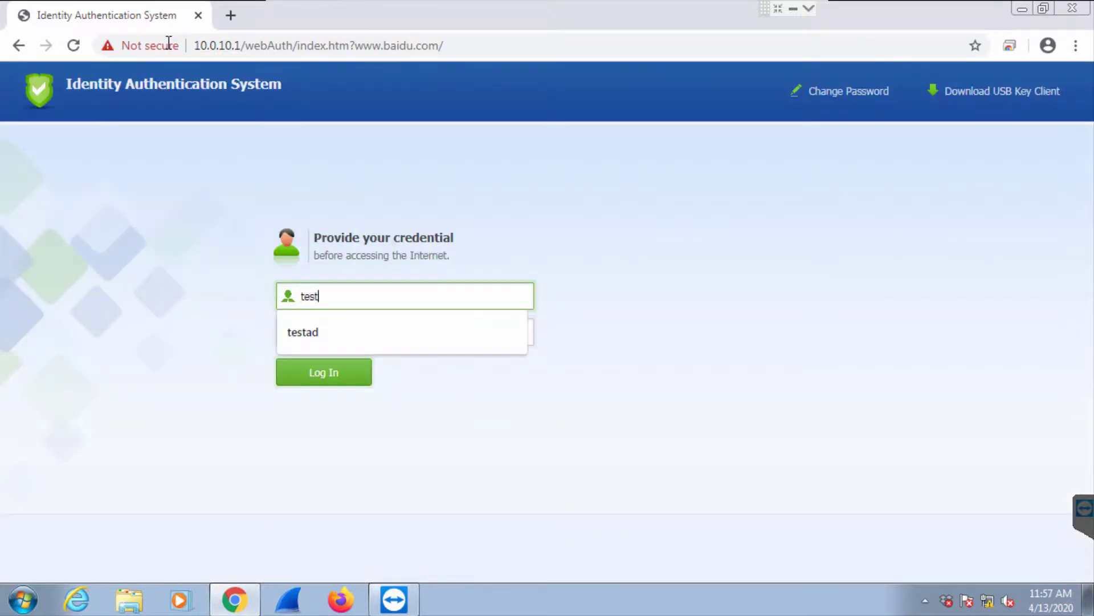
type("ad")
key("Tab")
type("1********")
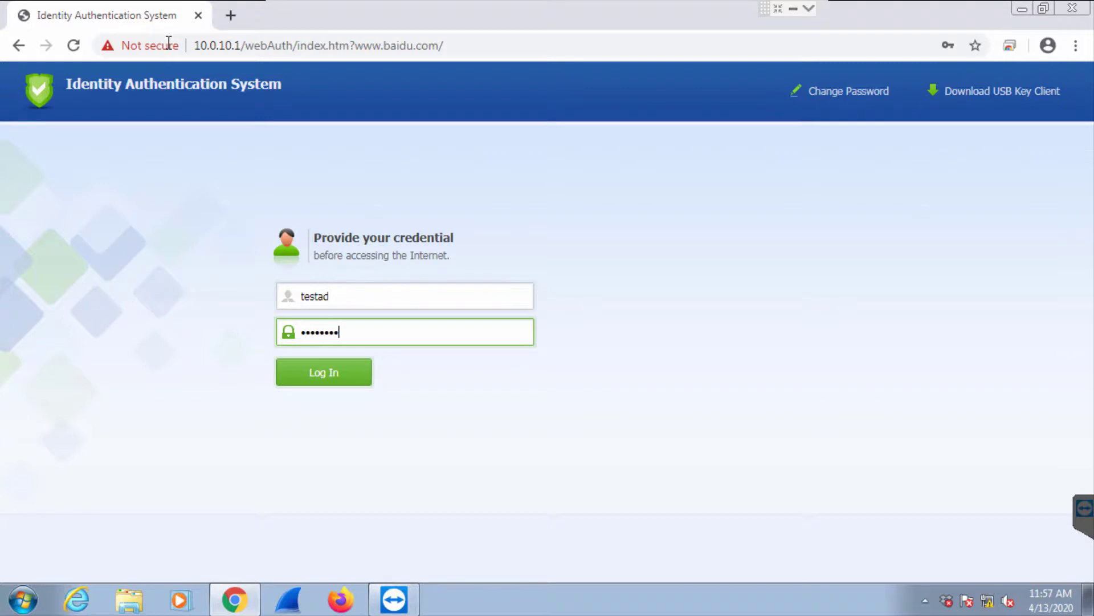
type("**")
key("Return")
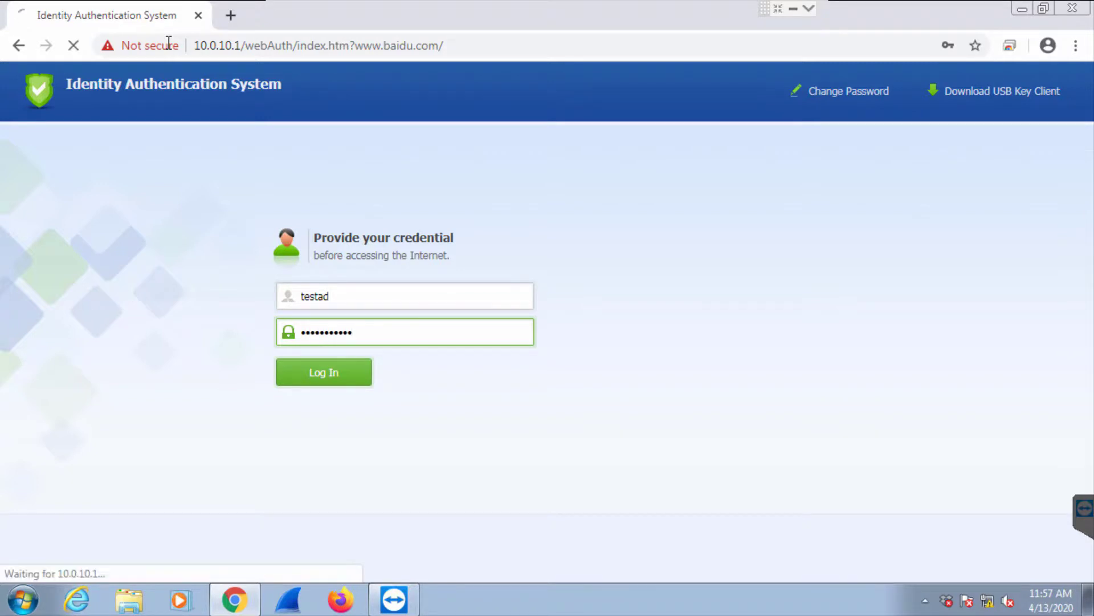